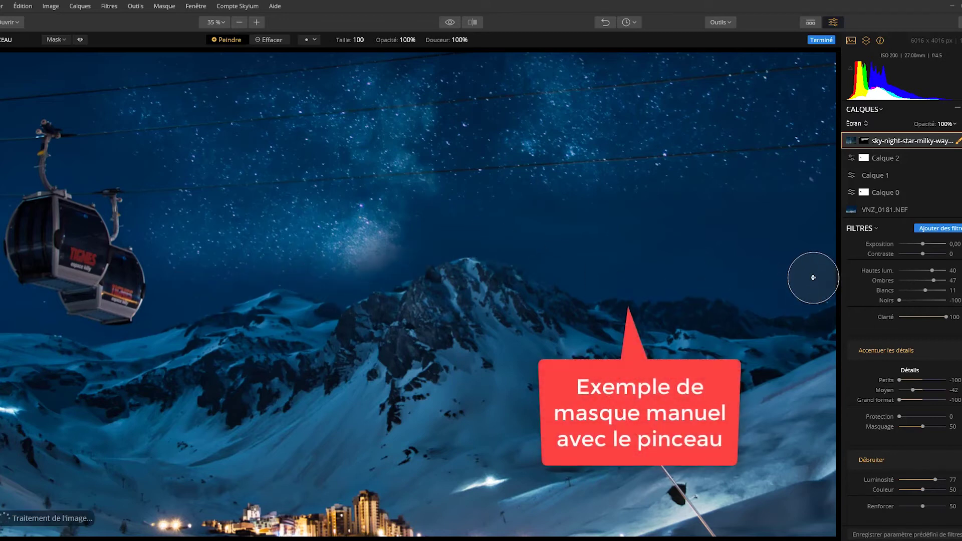
Brush the Milky Way layer's mask into the starry sky and erase it from the mountains
drag(254, 280, 468, 210)
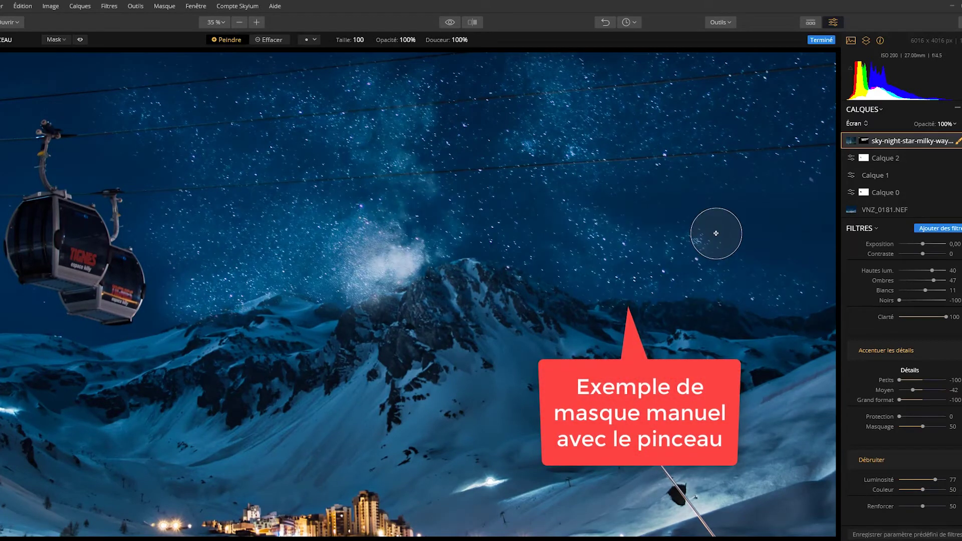
mouse_move(150, 226)
mouse_down()
mouse_move(71, 161)
mouse_move(13, 161)
mouse_move(10, 293)
mouse_move(173, 320)
mouse_up()
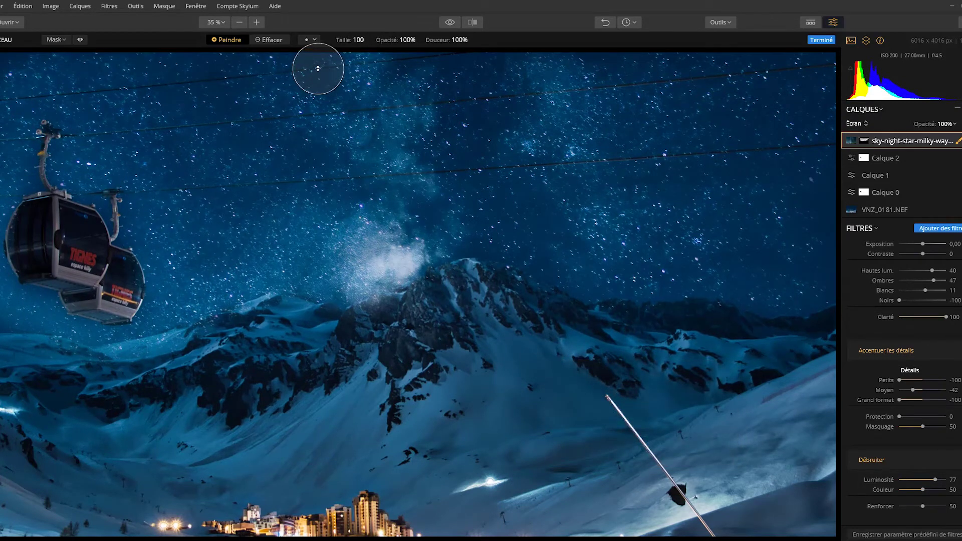
click(270, 40)
drag(131, 358, 597, 322)
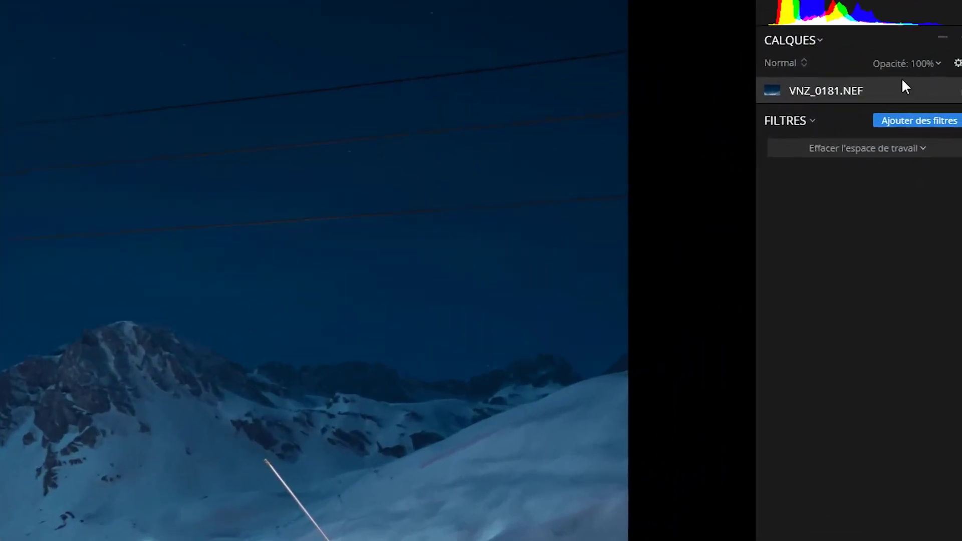
Add the Développement RAW filter and zoom in on the resort lights
click(949, 156)
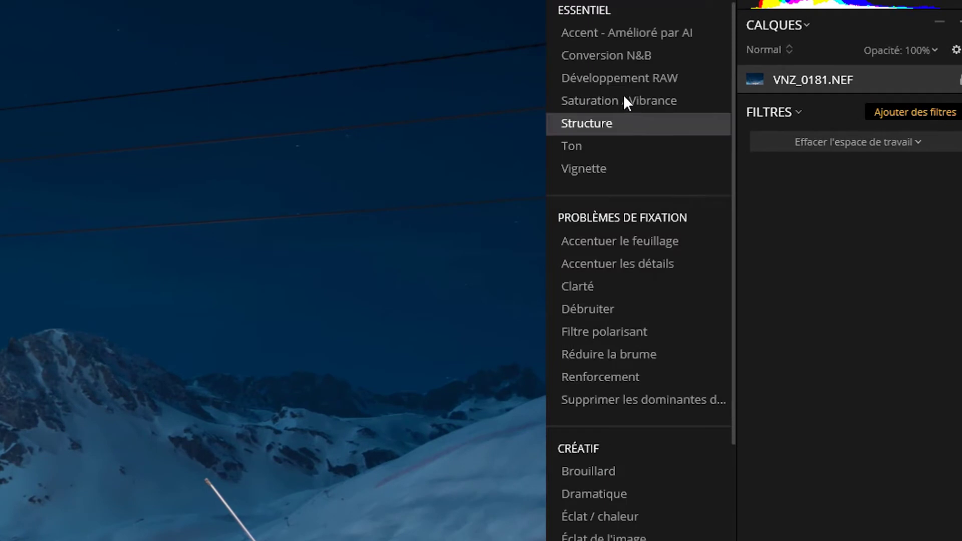
click(616, 79)
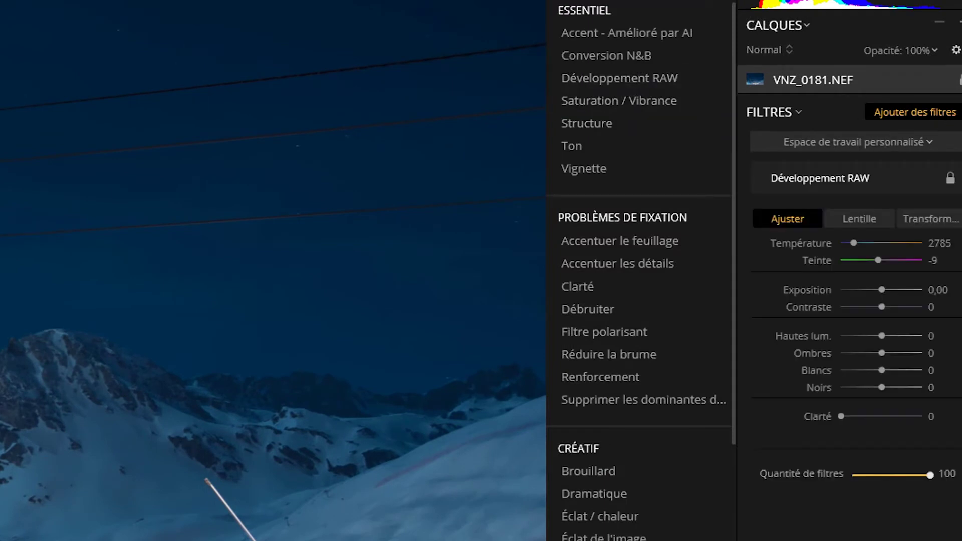
scroll(56, 527, up, 2)
scroll(57, 527, up, 2)
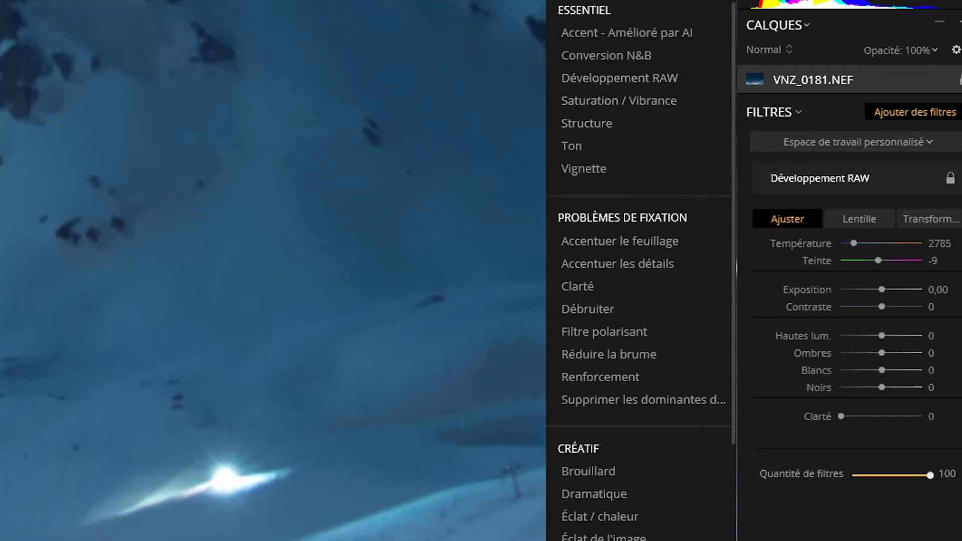
scroll(57, 526, up, 2)
scroll(57, 526, up, 2)
mouse_move(57, 526)
mouse_down()
mouse_move(47, 210)
mouse_move(701, 115)
mouse_up()
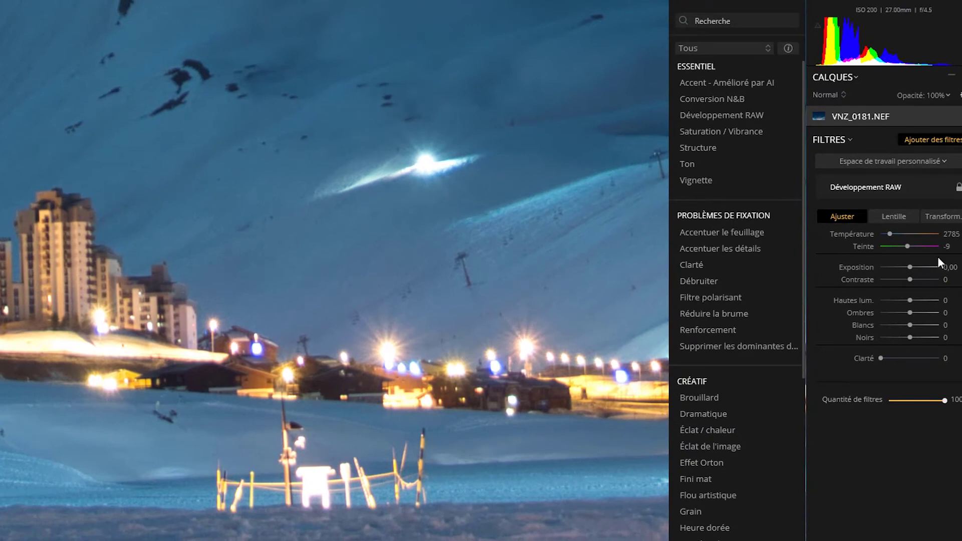
Set highlights and whites to -100 and exposure to -0.33, leaving Clarté at 0
mouse_move(887, 260)
mouse_move(910, 300)
mouse_down()
mouse_move(881, 300)
mouse_move(886, 325)
mouse_move(861, 322)
mouse_up()
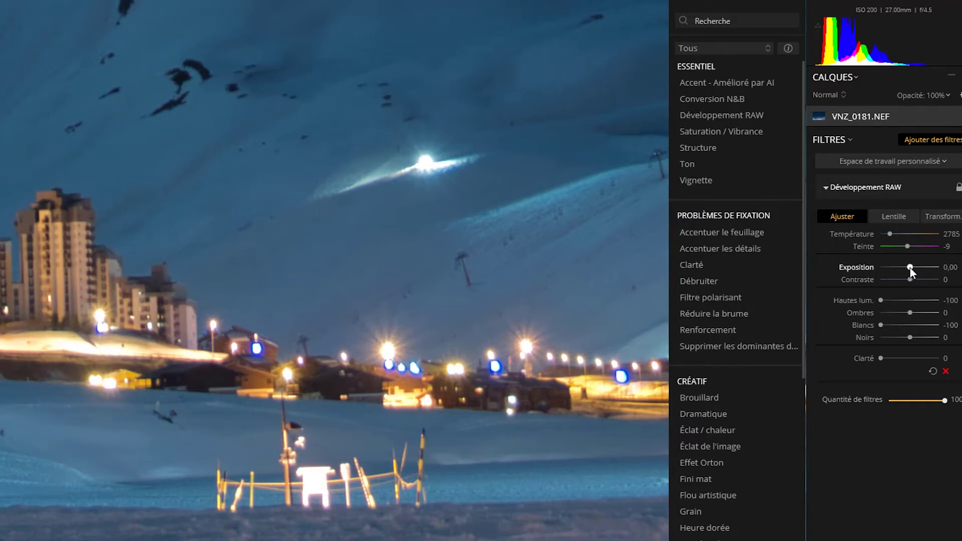
drag(910, 267, 908, 270)
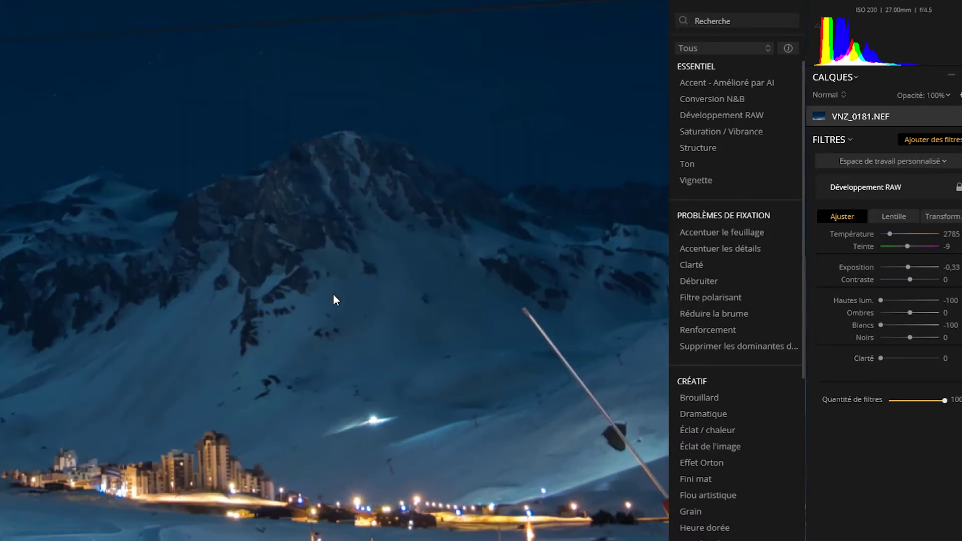
mouse_move(881, 359)
drag(881, 358, 941, 358)
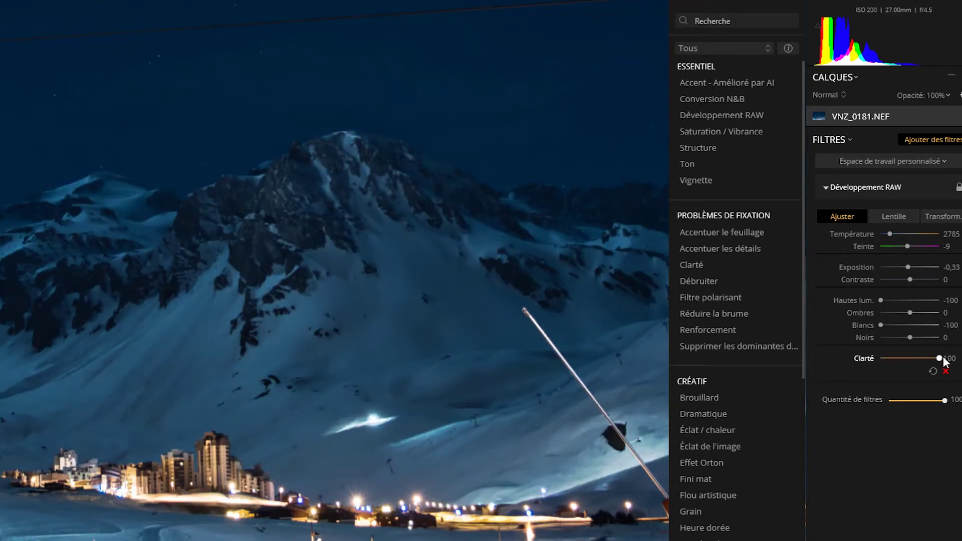
drag(940, 358, 850, 355)
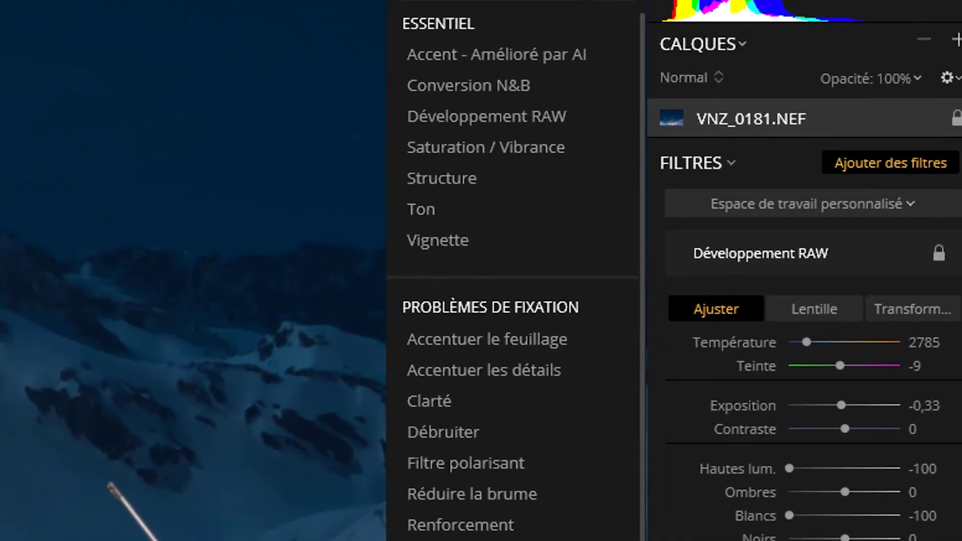
Add a new adjustment layer with the Clarté filter at 100
click(956, 39)
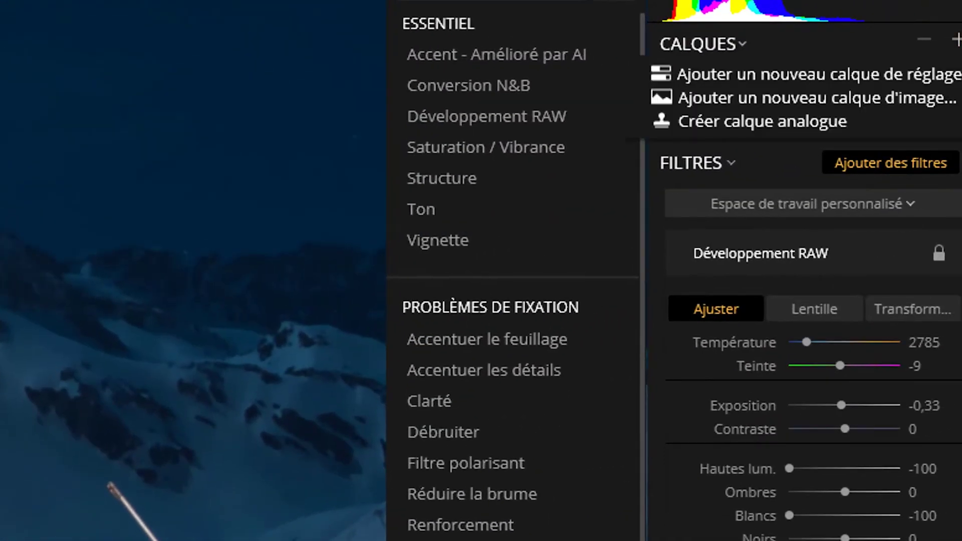
click(938, 74)
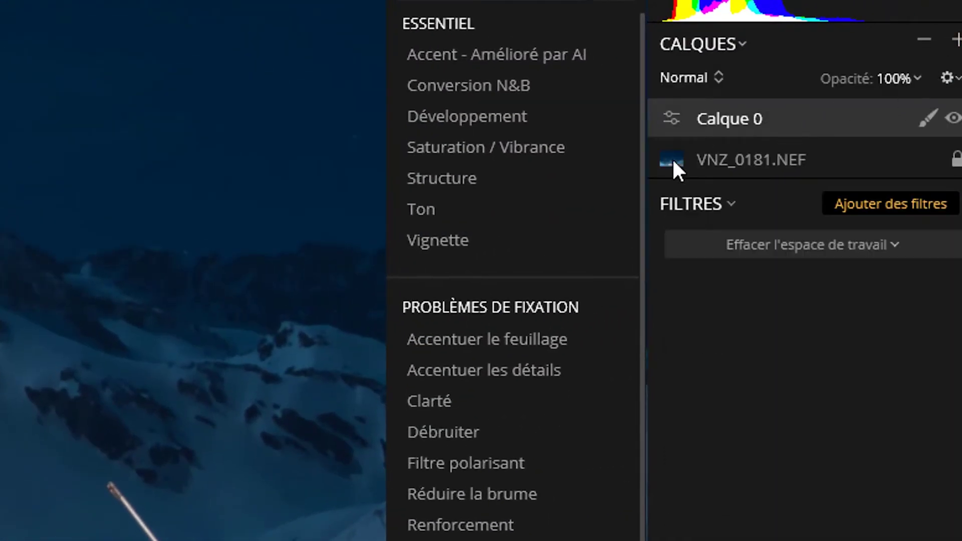
click(474, 401)
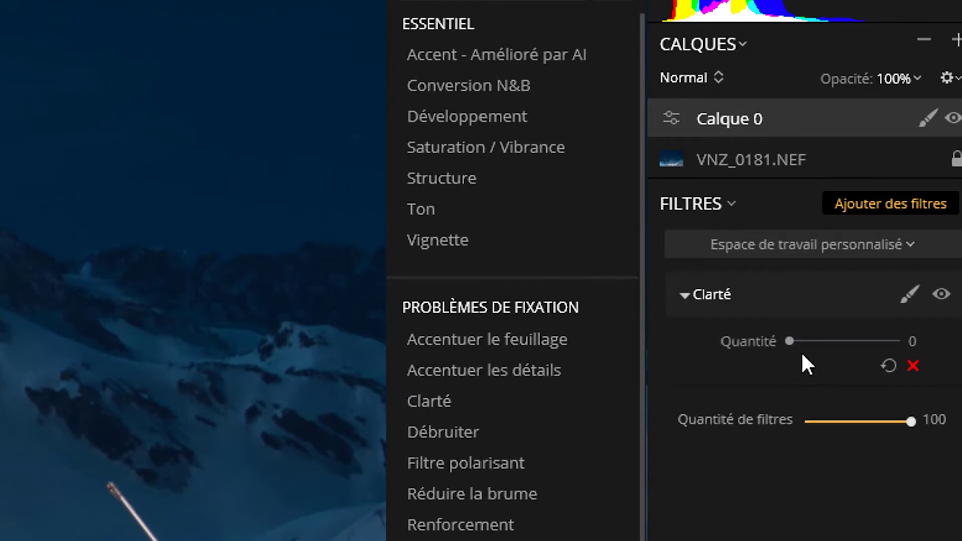
drag(789, 340, 948, 270)
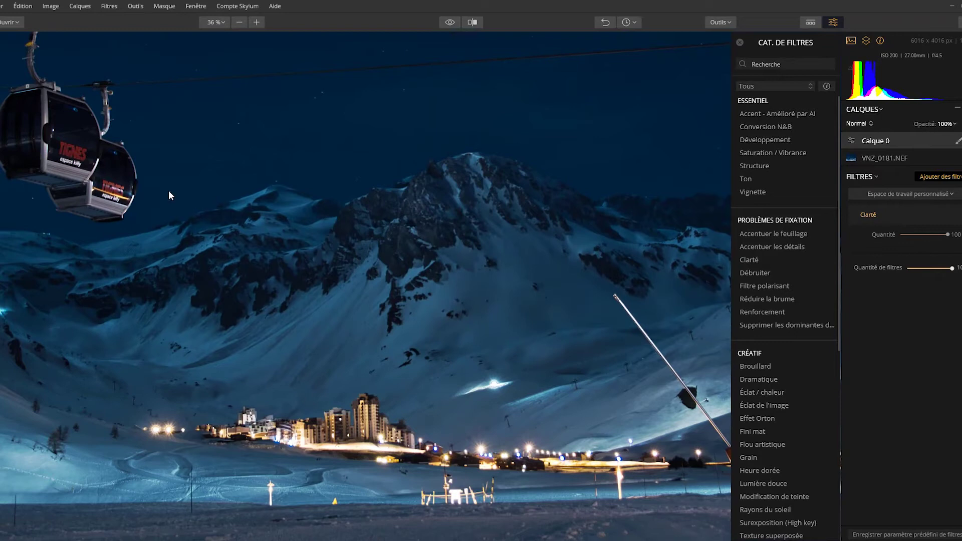
Erase the layer's mask from the gondolas with an Effacer brush at 100% opacity
drag(144, 151, 342, 264)
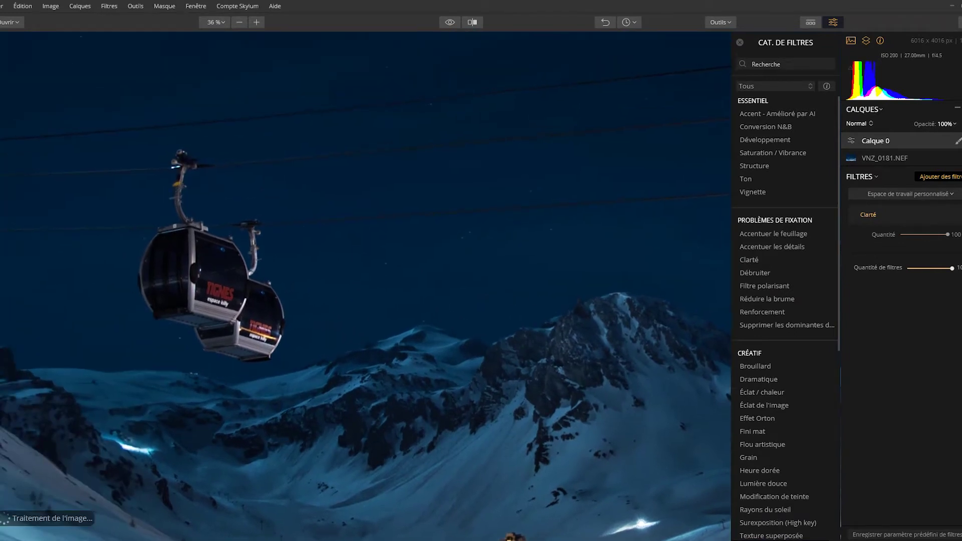
click(958, 142)
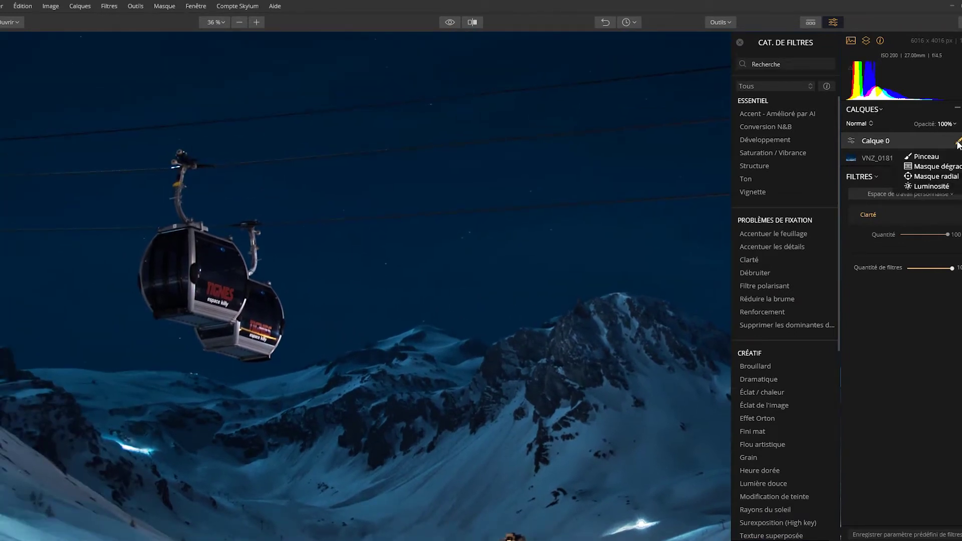
click(927, 156)
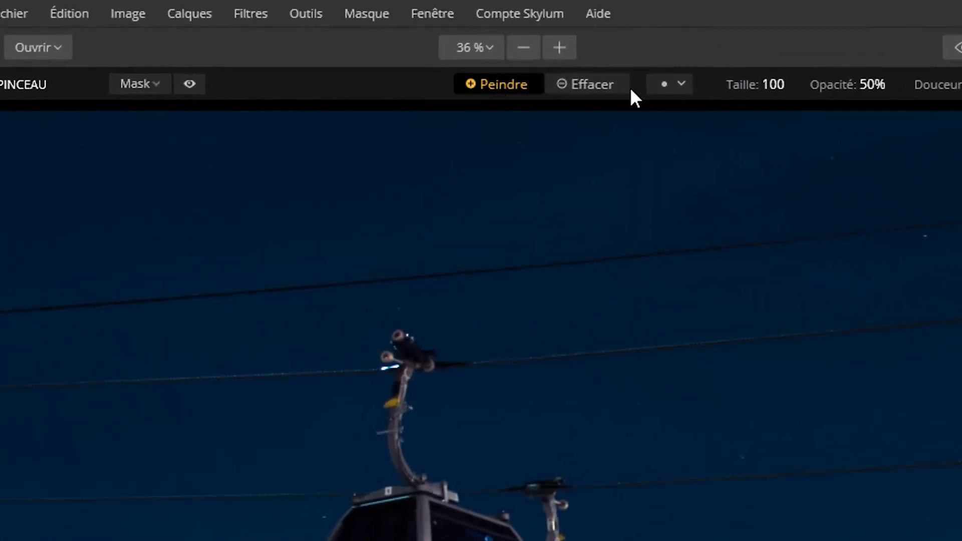
click(589, 84)
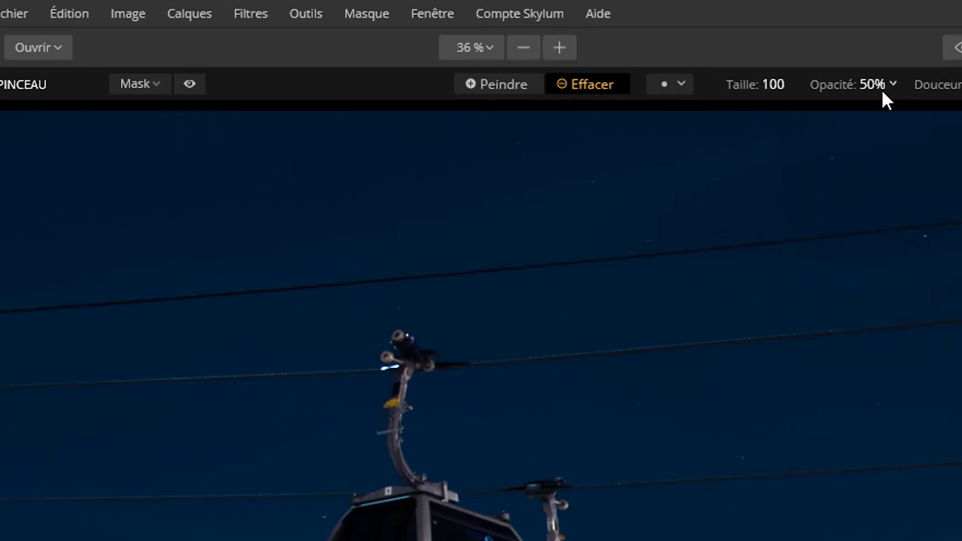
click(895, 83)
drag(886, 127, 949, 127)
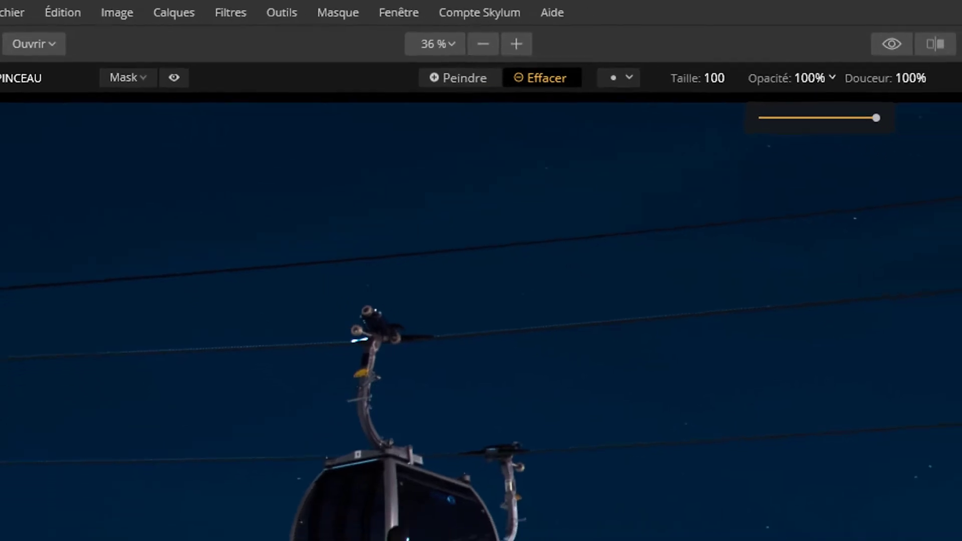
scroll(172, 286, up, 3)
scroll(172, 287, up, 1)
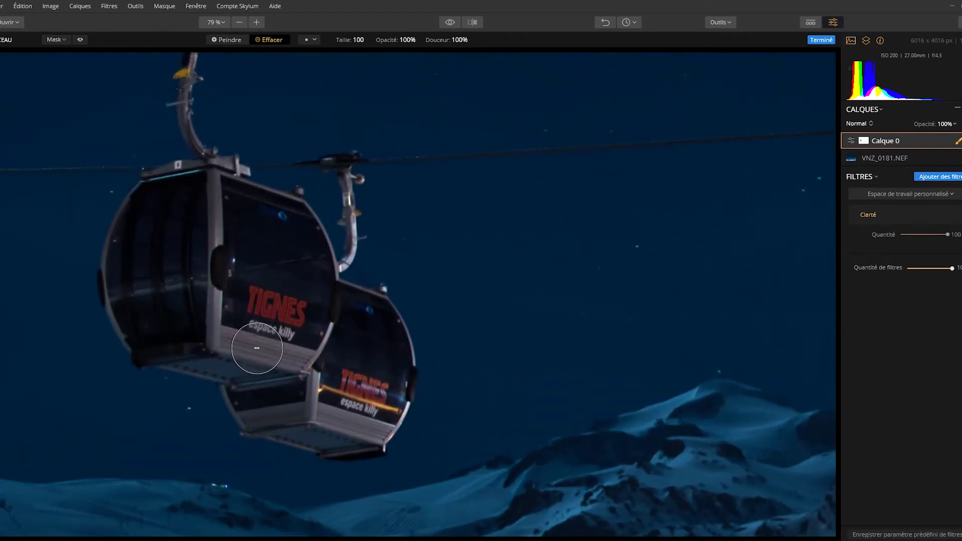
scroll(198, 55, up, 5)
scroll(155, 275, up, 2)
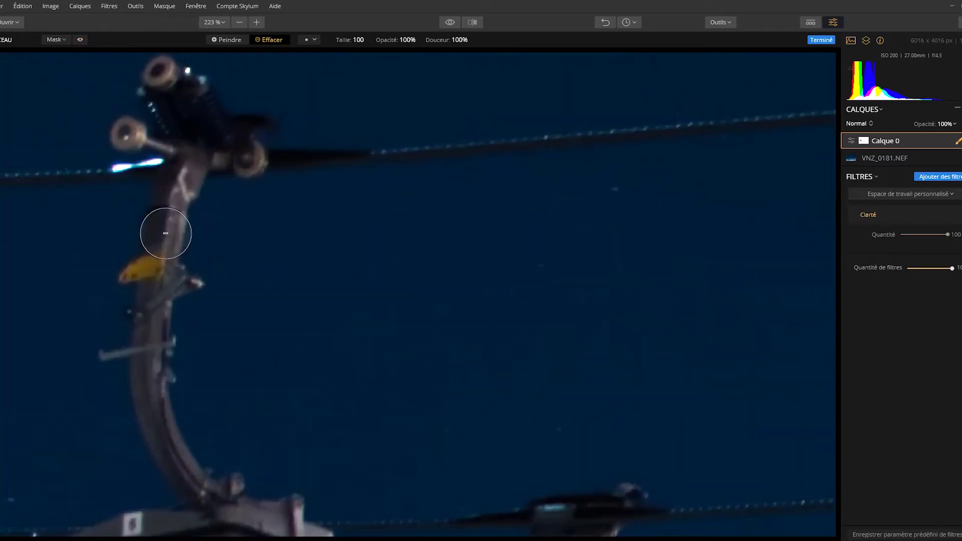
scroll(80, 166, up, 1)
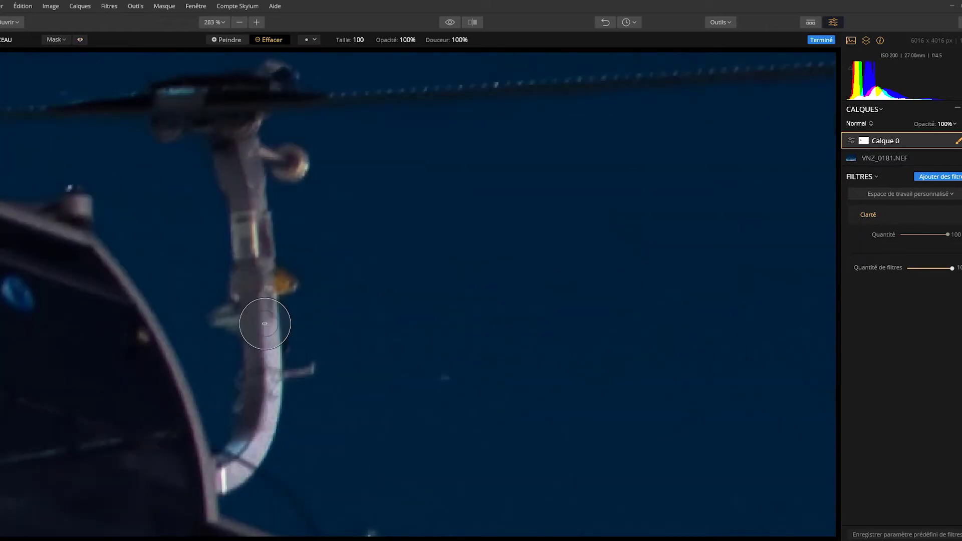
scroll(262, 322, down, 5)
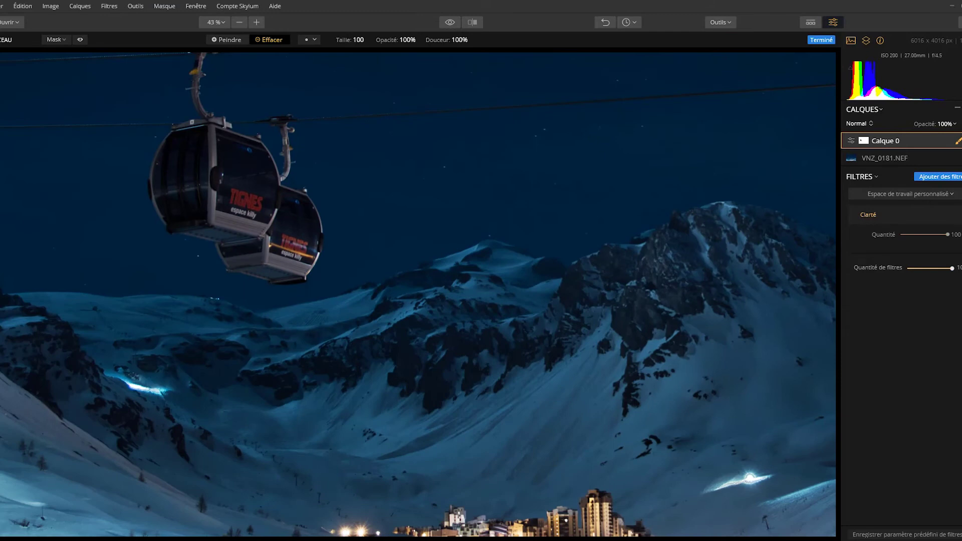
key(Return)
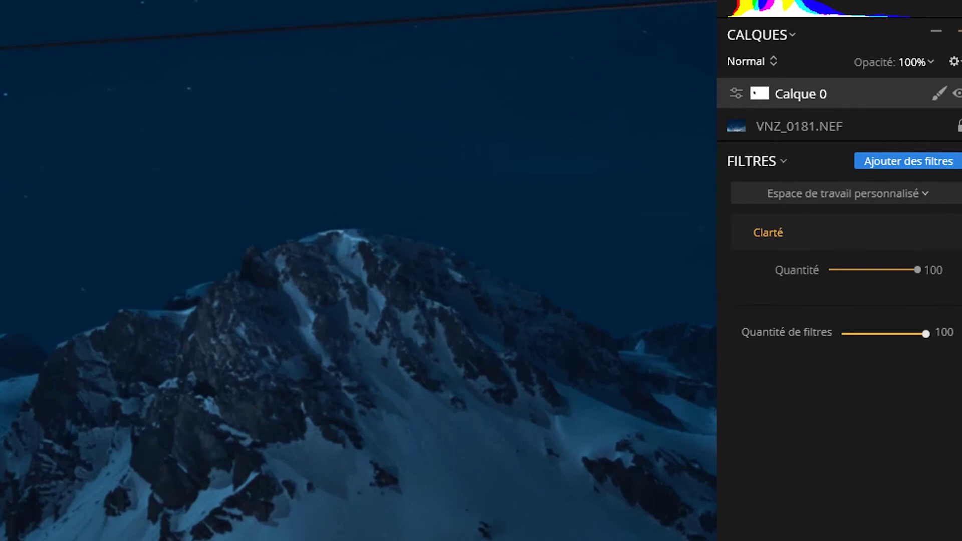
Add another adjustment layer, Calque 1, framing the town and mountain
click(959, 31)
click(942, 59)
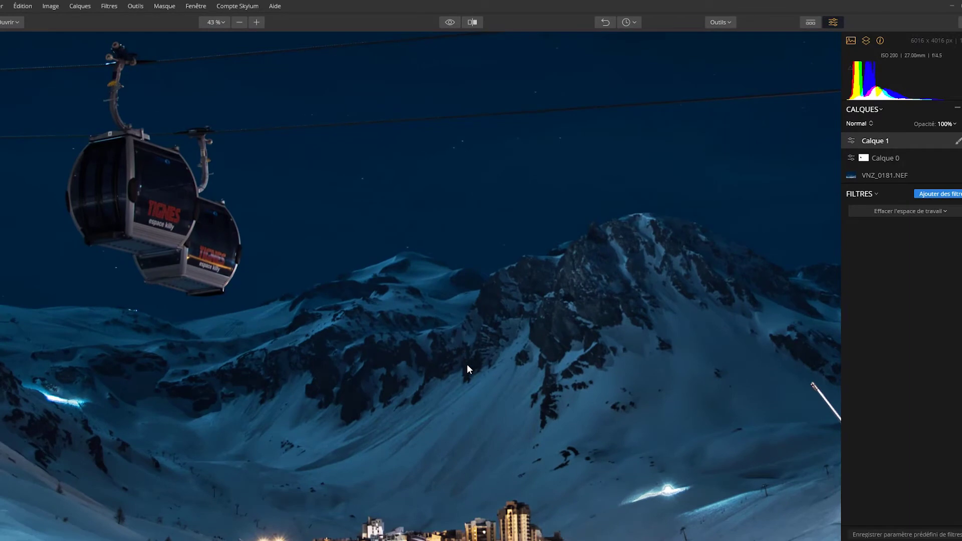
drag(467, 365, 331, 186)
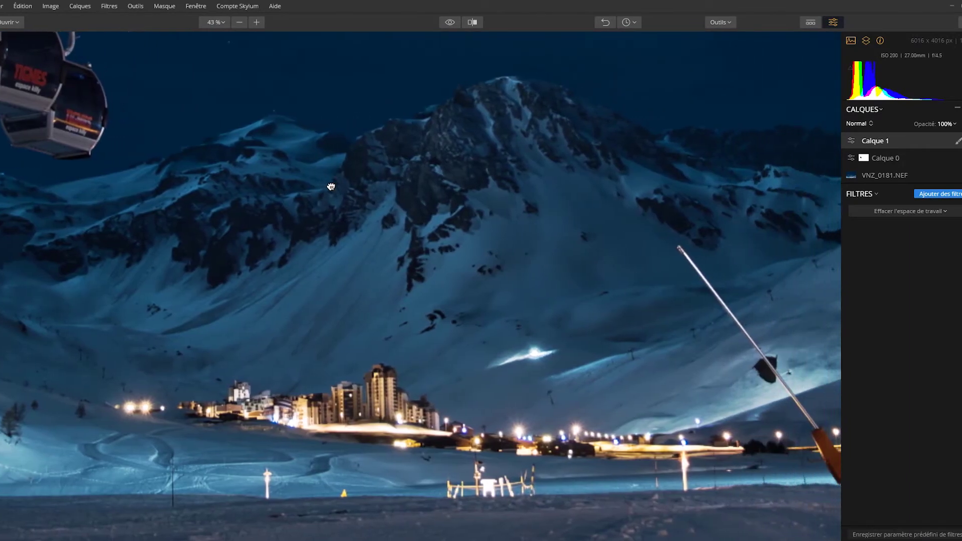
Add the Heure dorée filter from Créatif with Quantité 32
click(947, 199)
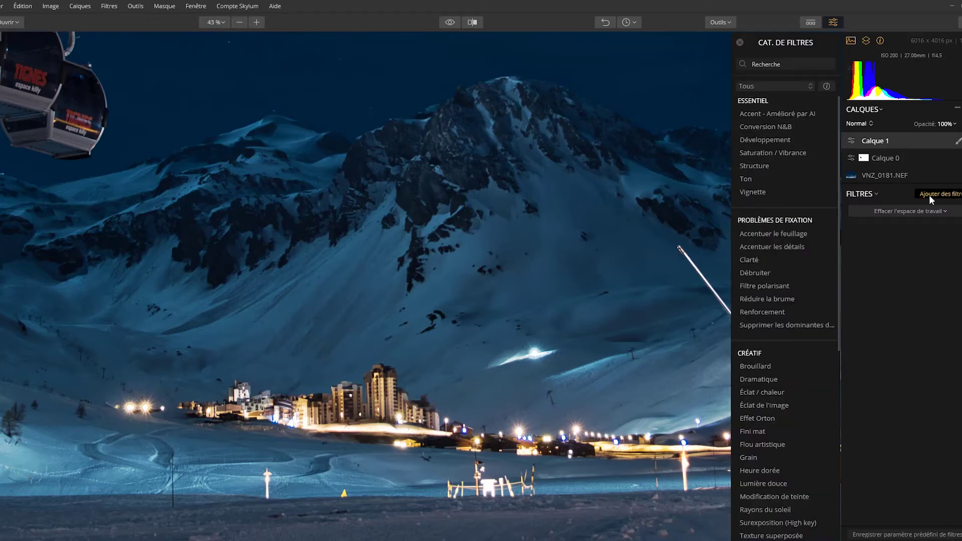
scroll(799, 224, down, 2)
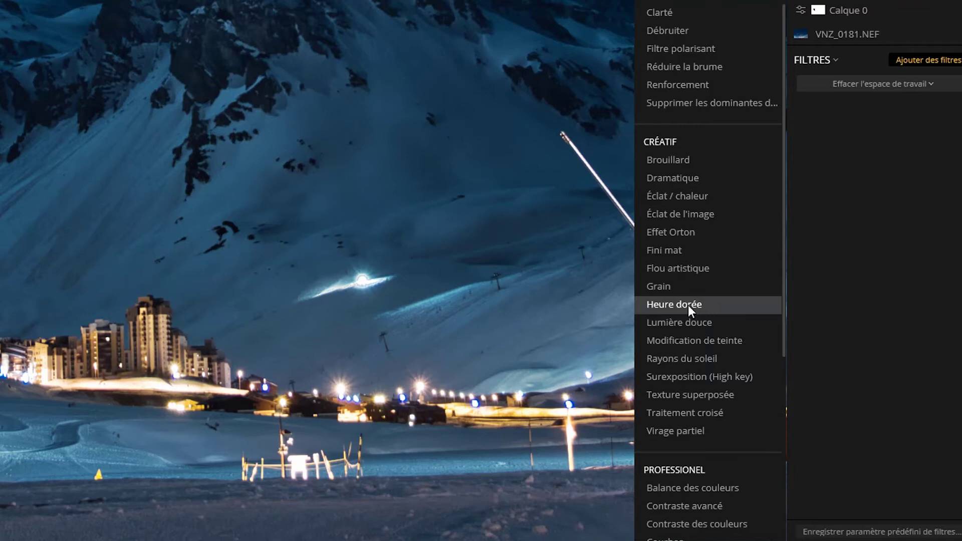
click(689, 305)
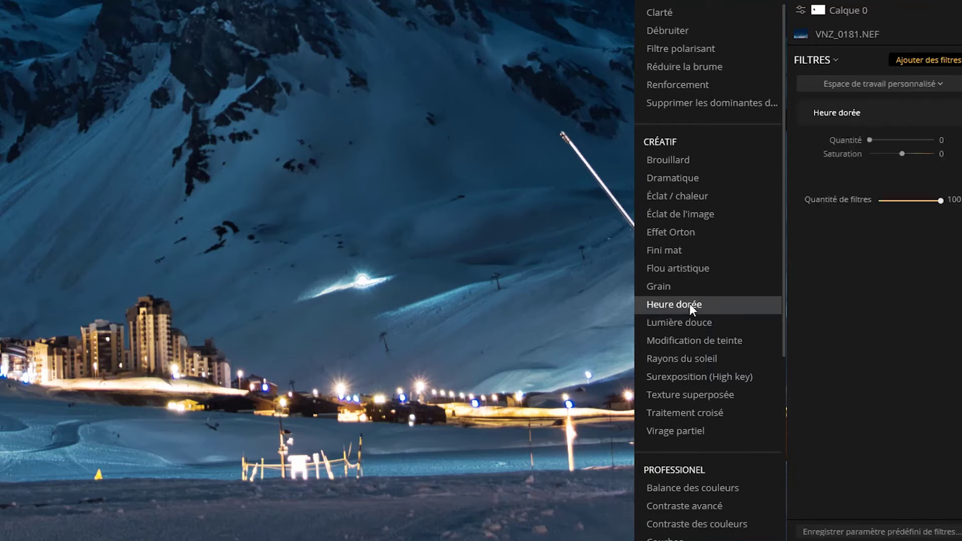
drag(870, 141, 891, 142)
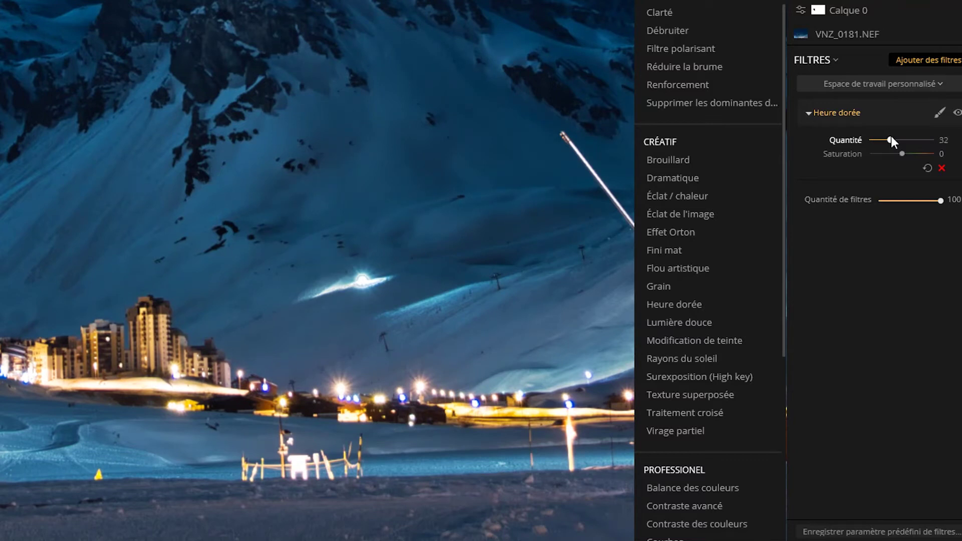
click(939, 113)
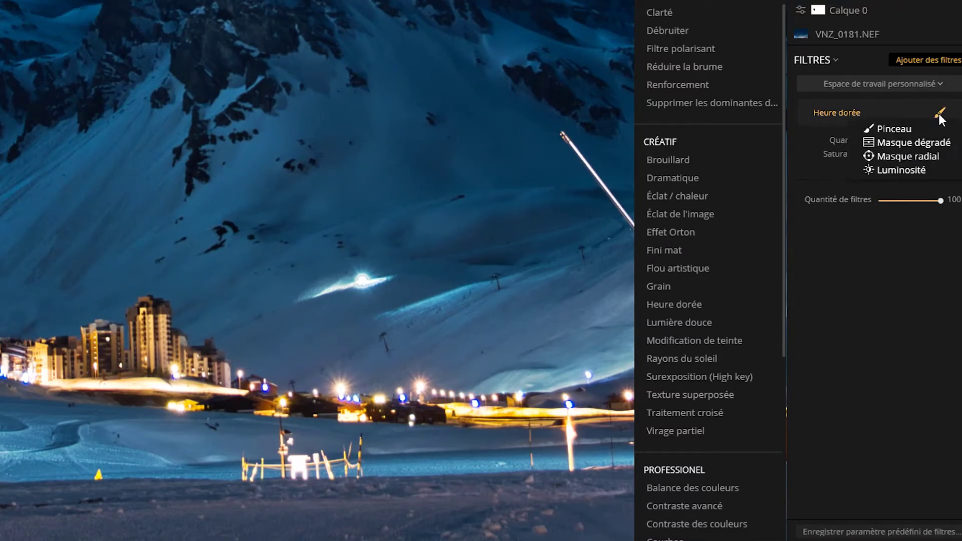
Paint the Heure dorée mask in over the lower snow and village area
click(909, 128)
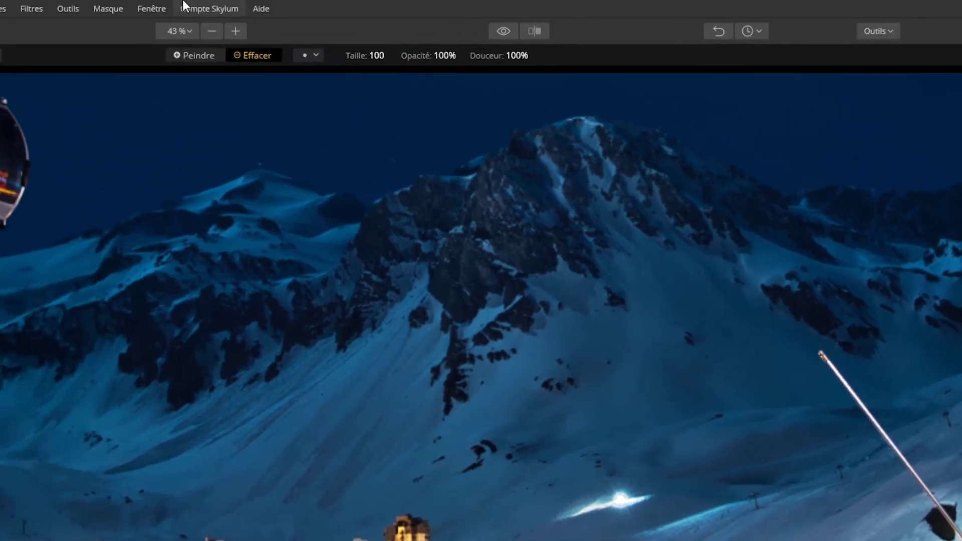
click(192, 56)
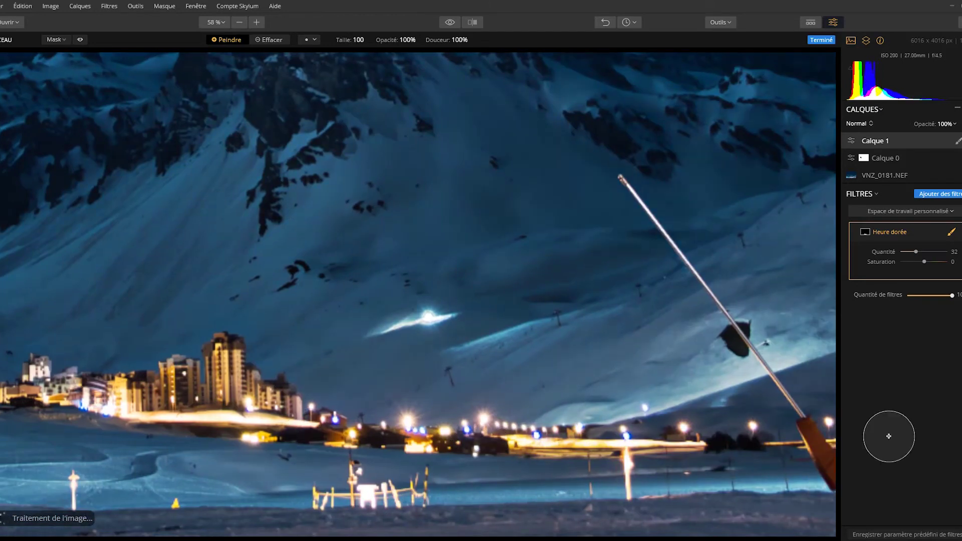
scroll(652, 419, right, 5)
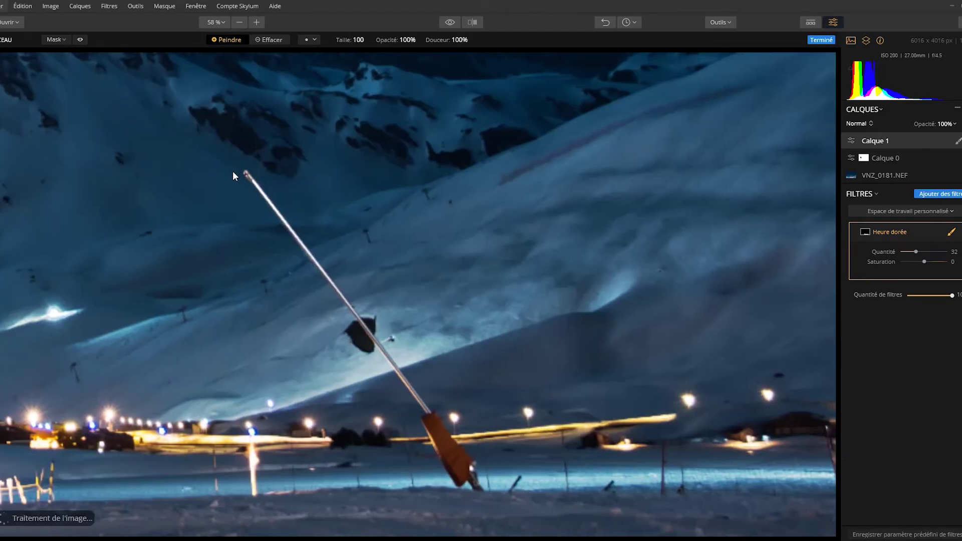
scroll(180, 231, down, 2)
scroll(182, 247, down, 2)
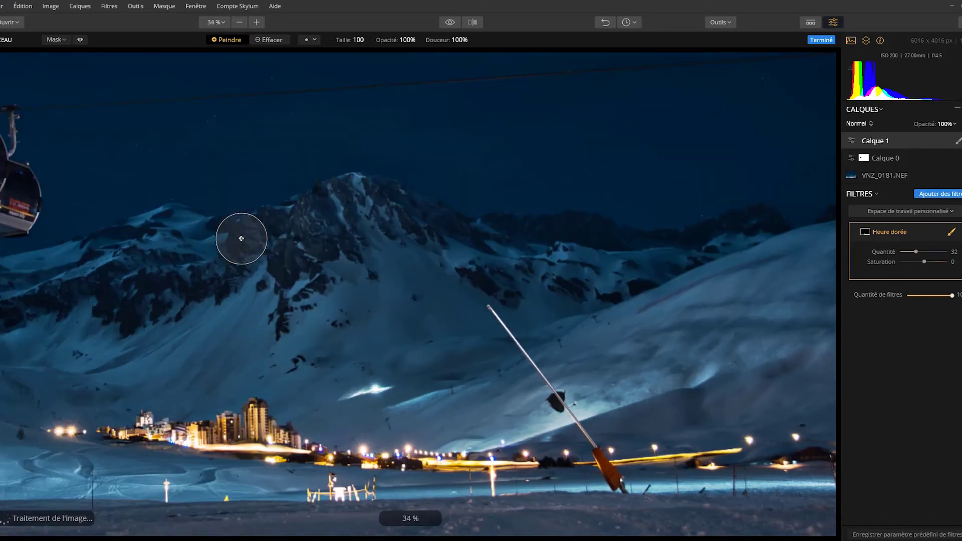
Toggle the preview several times to compare the result with the original
click(450, 22)
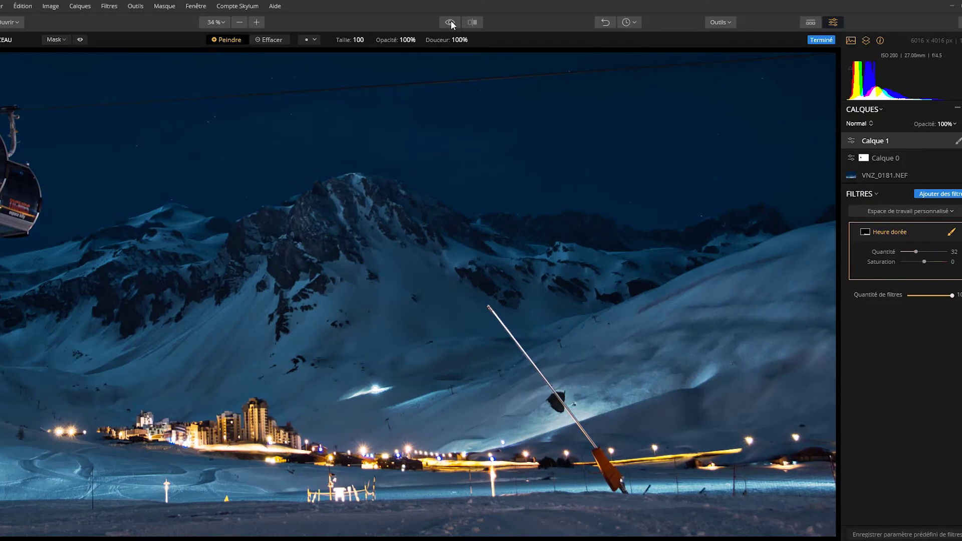
click(451, 22)
click(451, 22)
click(450, 22)
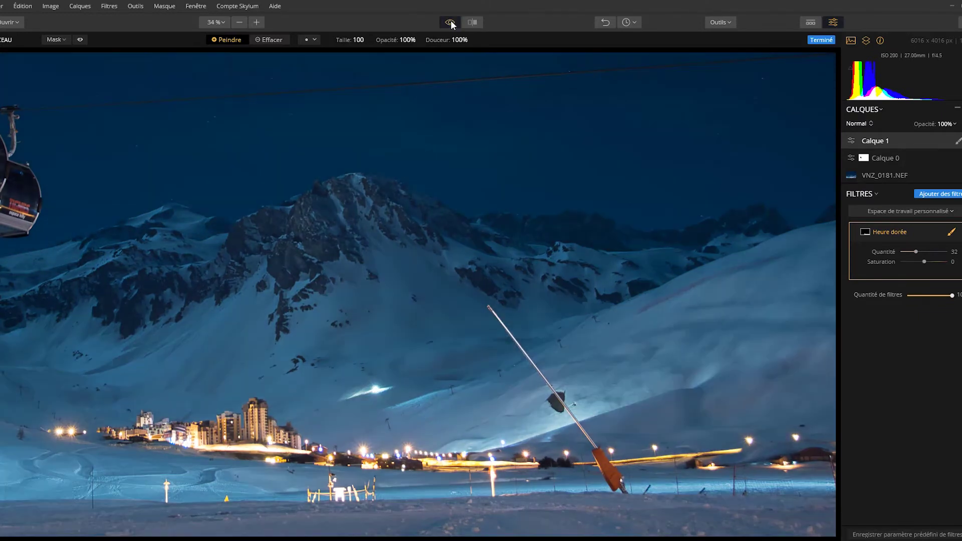
click(450, 22)
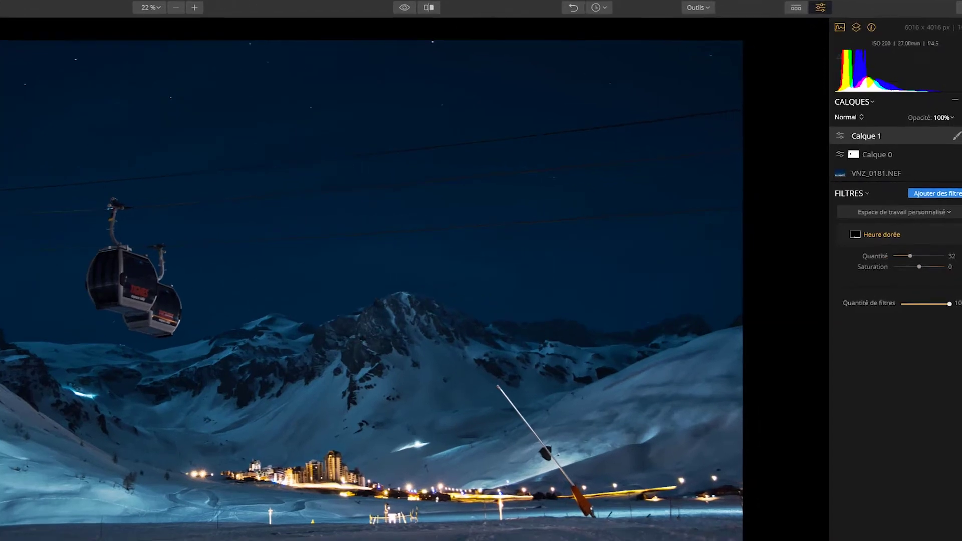
Add Calque 2 with Accent - Amélioré par AI at Renforcer 50, toggling it to compare
click(955, 66)
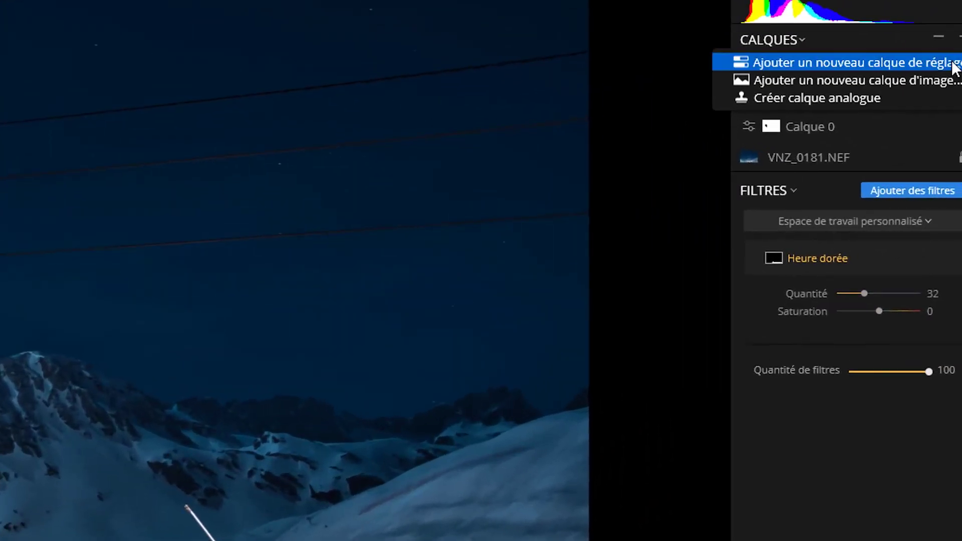
click(955, 65)
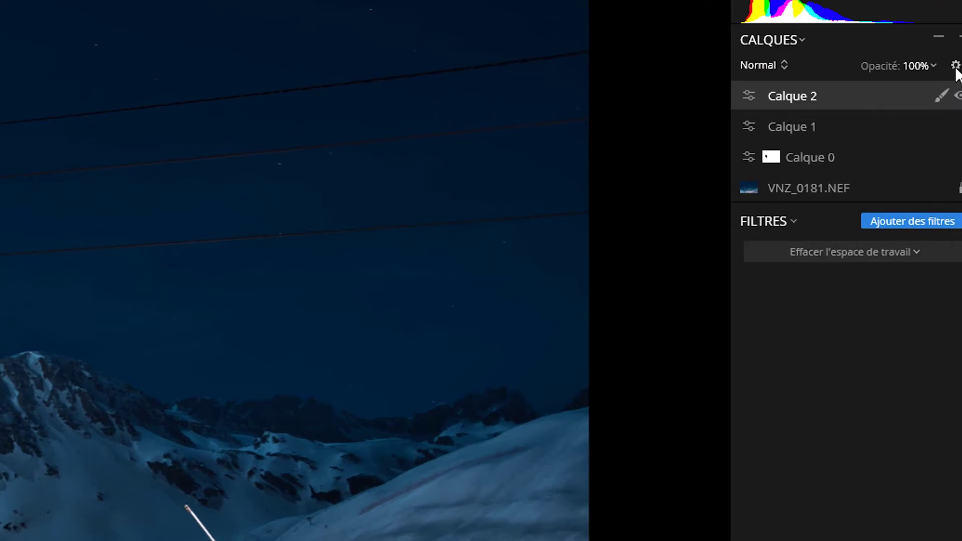
click(917, 221)
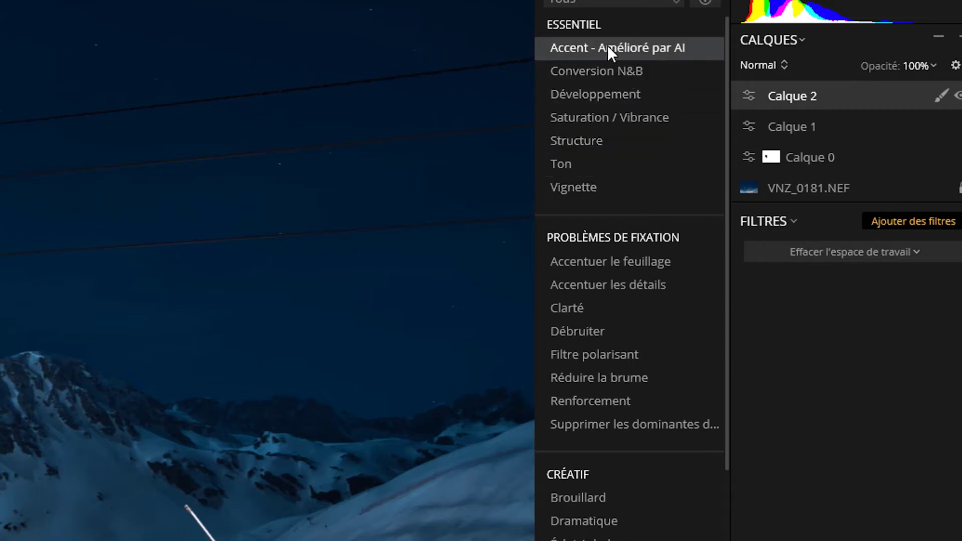
click(636, 50)
mouse_move(822, 288)
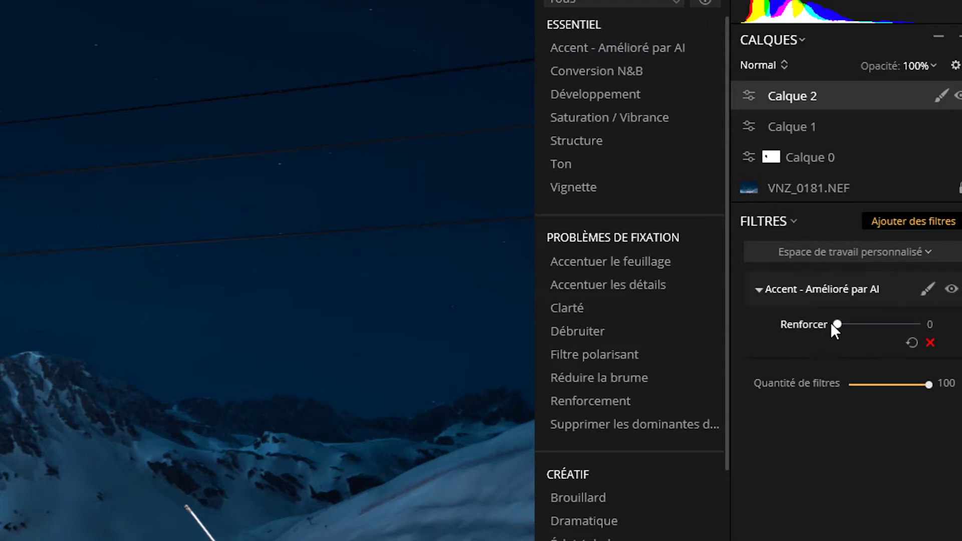
drag(837, 323, 880, 322)
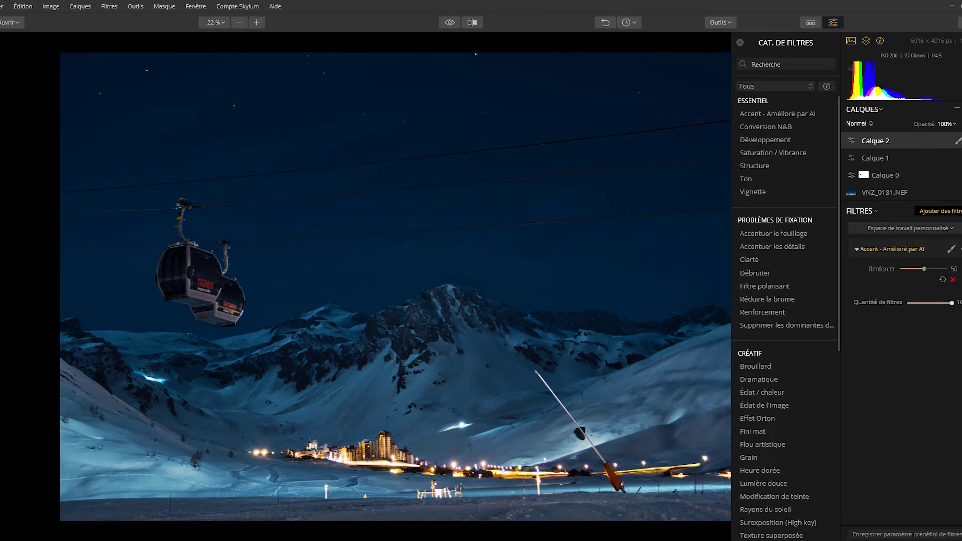
click(958, 250)
click(958, 250)
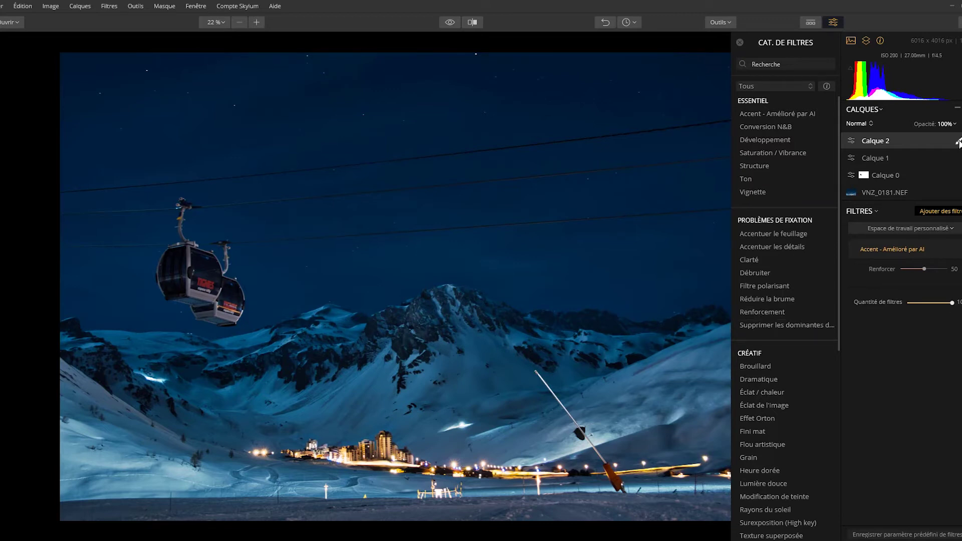
Set up an Effacer brush mask on Calque 2 at 50% opacity
click(958, 143)
click(939, 162)
click(270, 41)
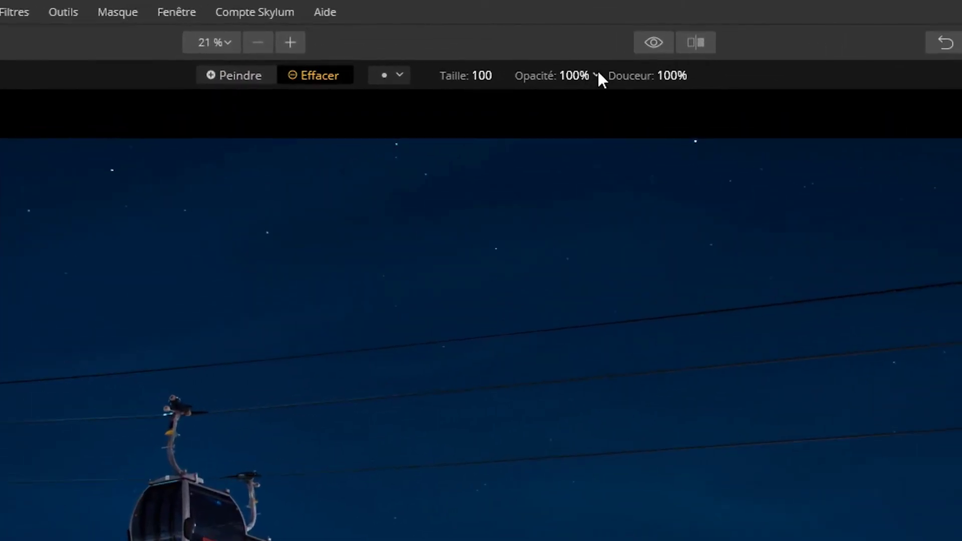
click(597, 74)
click(590, 114)
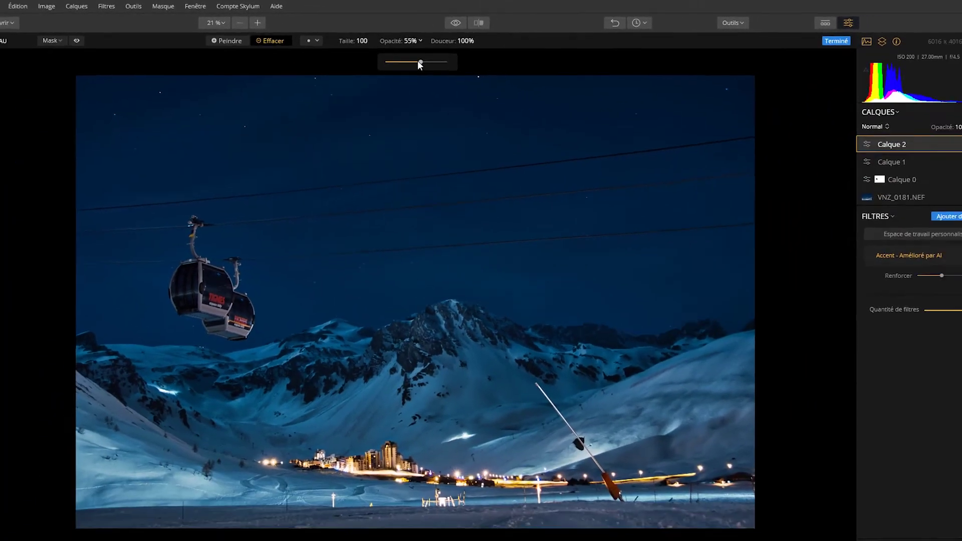
drag(420, 63, 416, 63)
Brush over the gondolas and sky to partly remove the AI Accent, then apply
scroll(200, 296, up, 5)
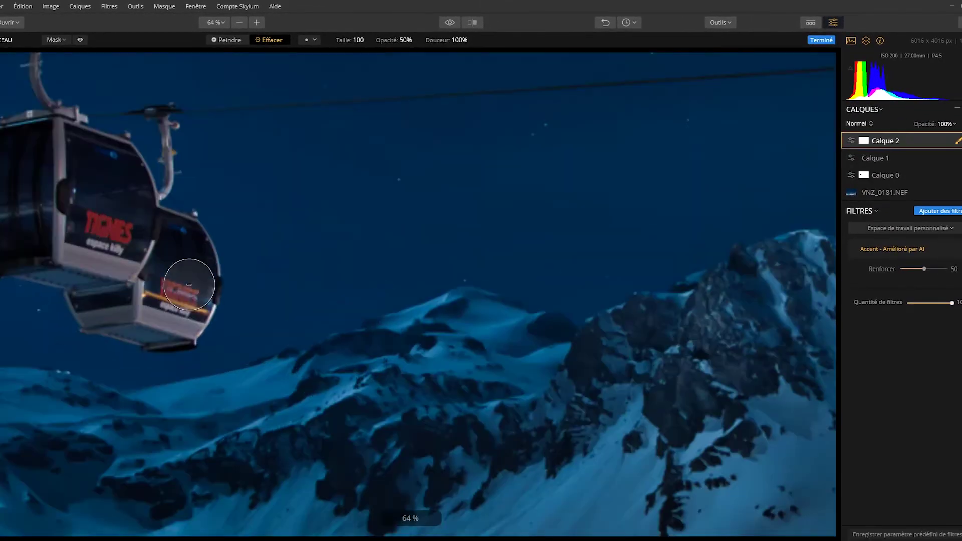
scroll(225, 251, up, 5)
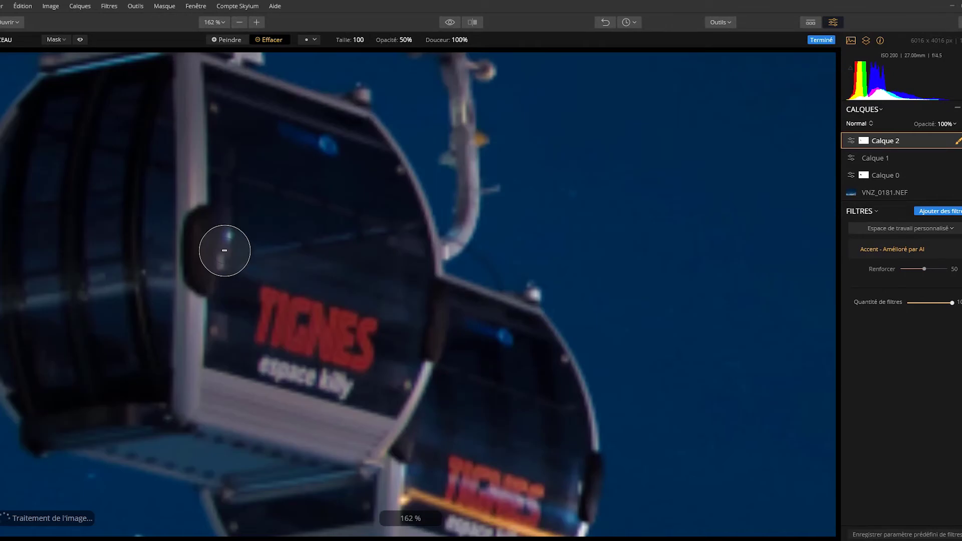
scroll(182, 236, up, 3)
scroll(481, 265, down, 4)
scroll(371, 281, down, 3)
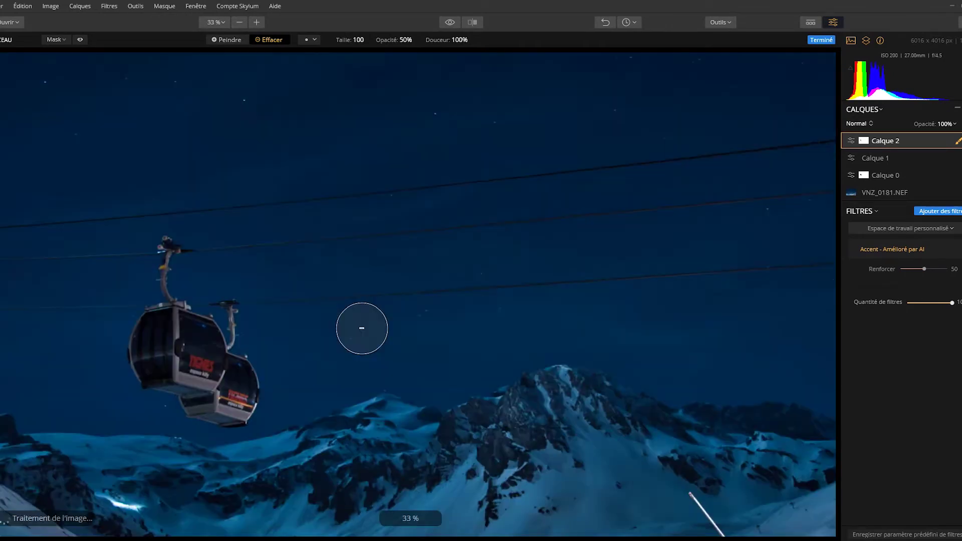
scroll(371, 267, down, 1)
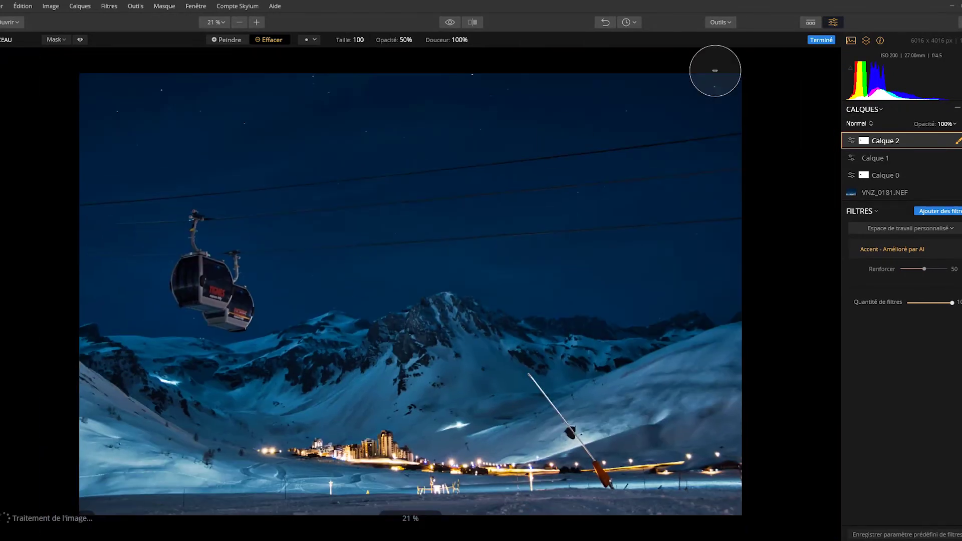
click(821, 40)
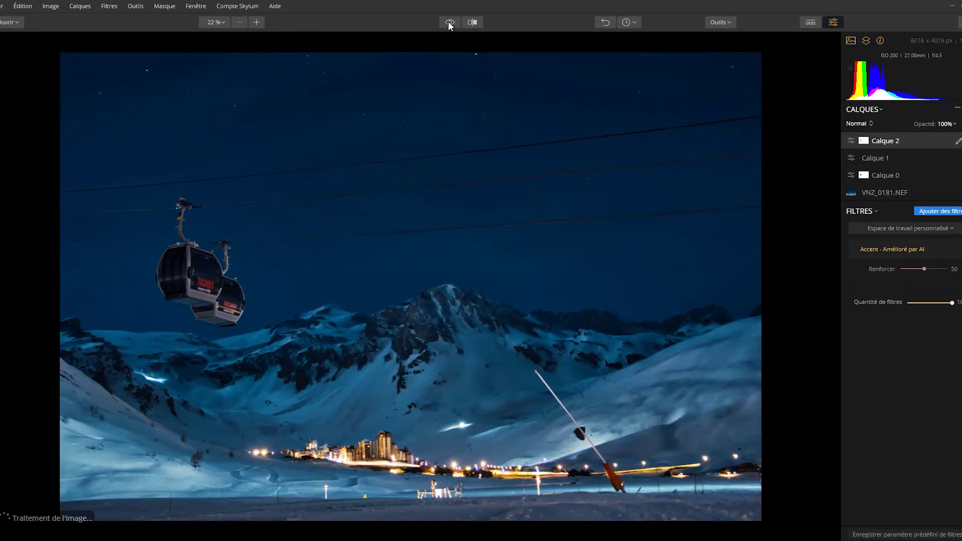
Compare before and after, inspect the wires and sky, then zoom out to 22%
click(449, 23)
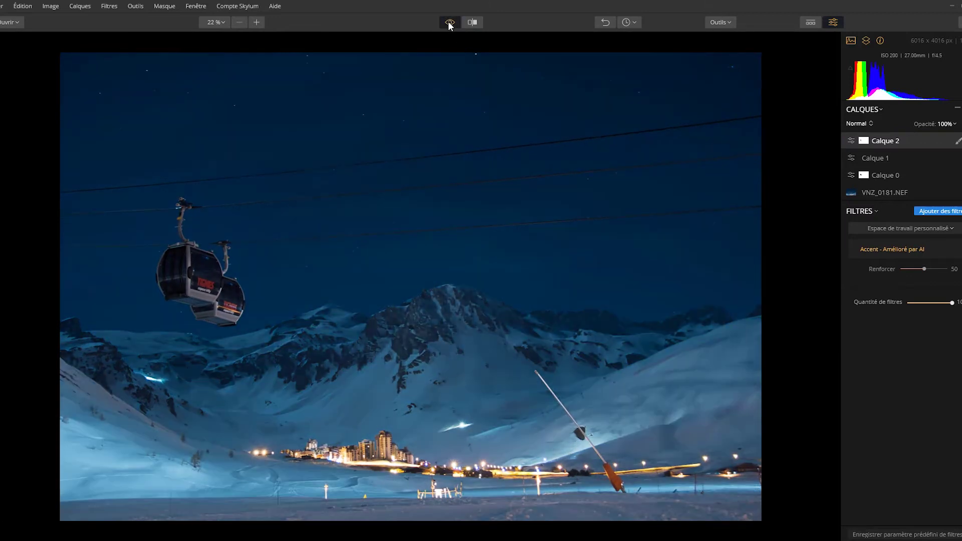
scroll(405, 269, up, 3)
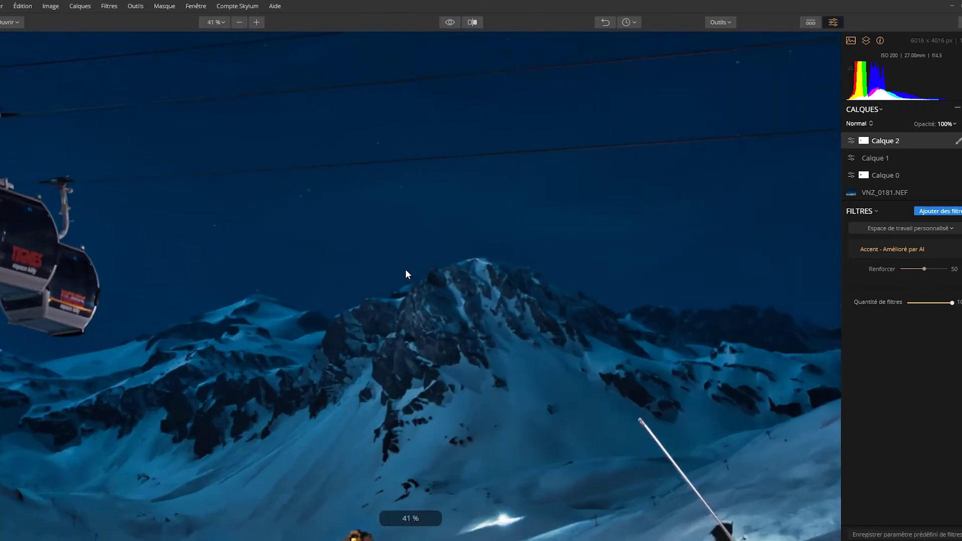
scroll(405, 269, up, 1)
scroll(406, 271, up, 1)
drag(387, 194, 404, 396)
drag(505, 252, 516, 397)
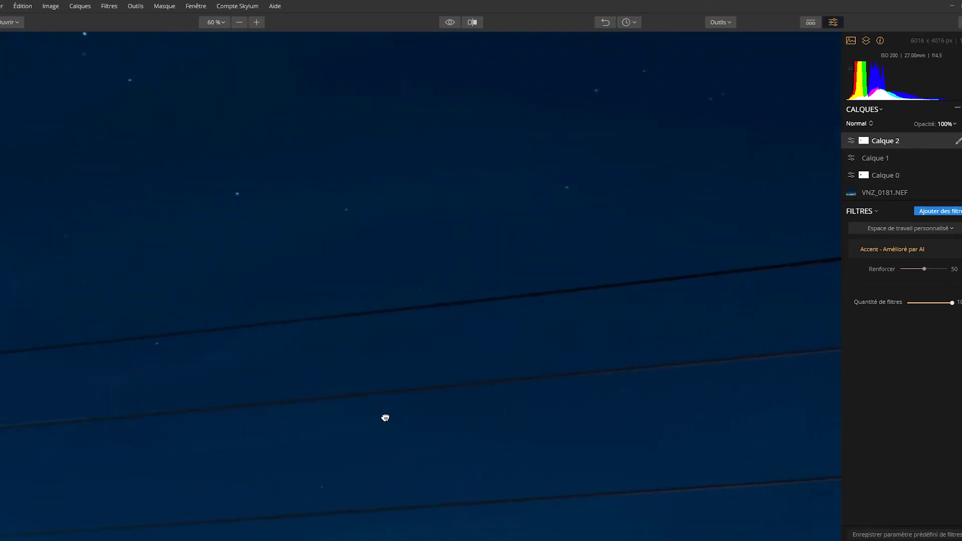
scroll(294, 380, down, 1)
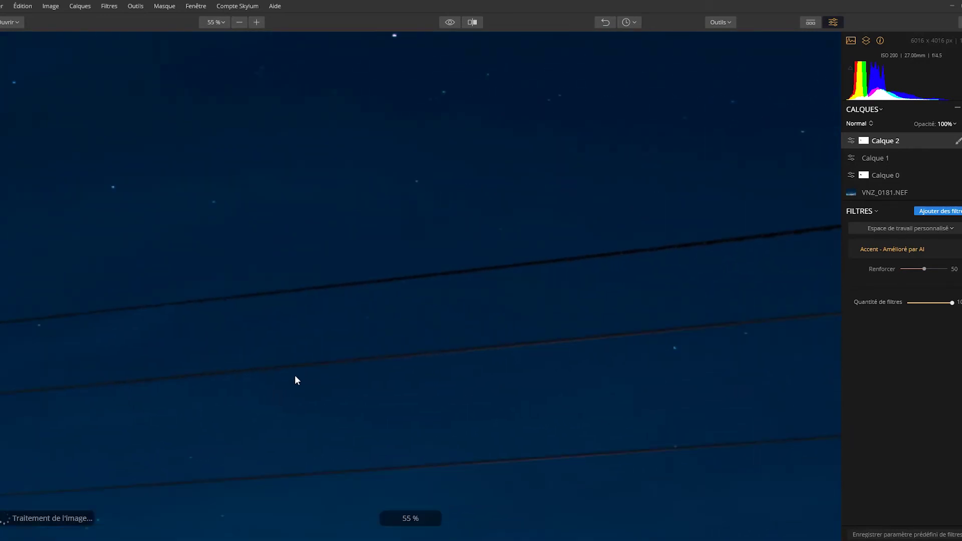
scroll(296, 375, down, 1)
scroll(295, 376, down, 2)
scroll(295, 376, down, 1)
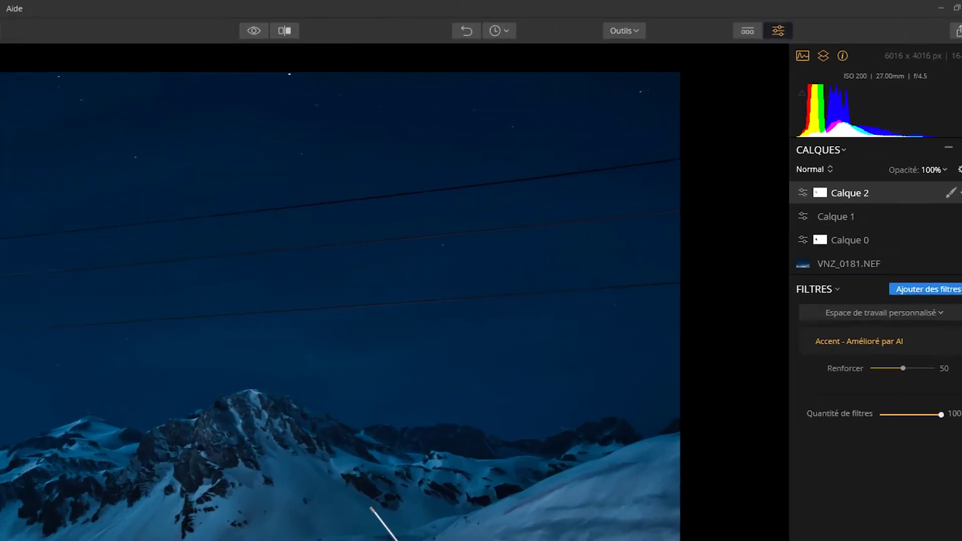
Load VNZ_0181_ALPHA_full.jpg as a new image layer and apply a Luminosité mask
click(960, 108)
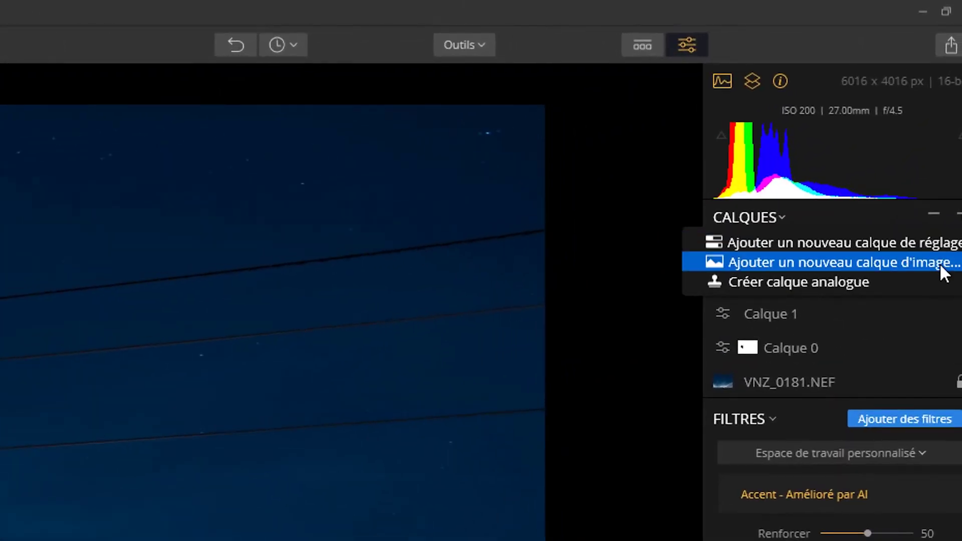
click(939, 263)
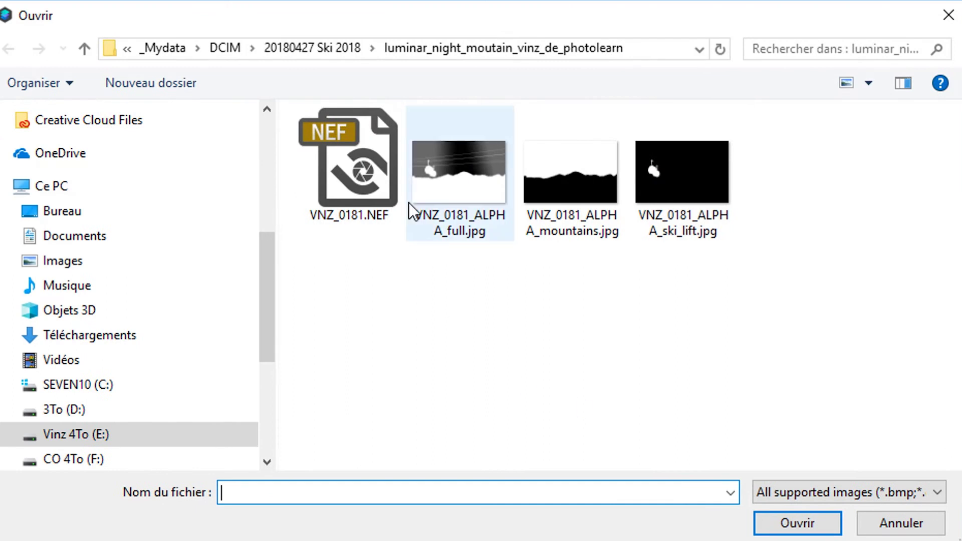
double_click(452, 182)
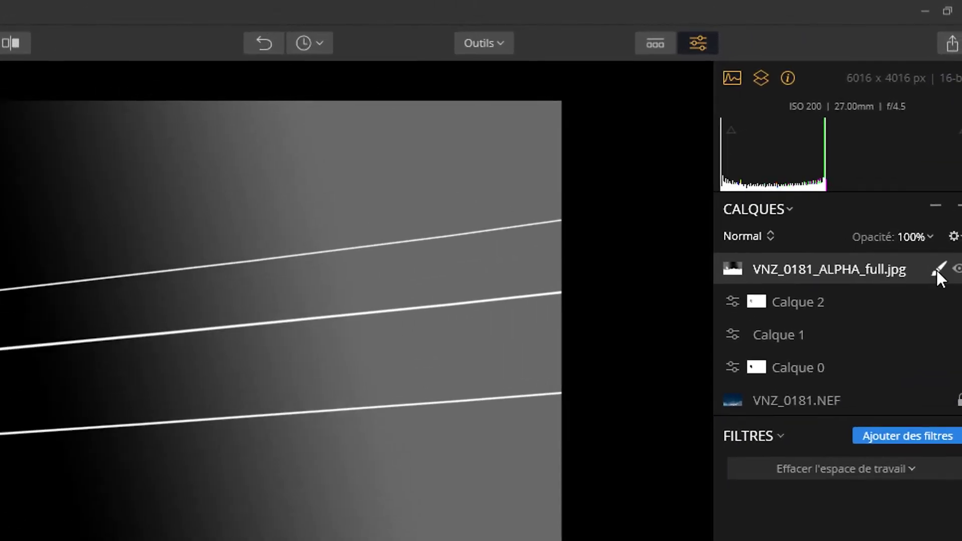
click(957, 142)
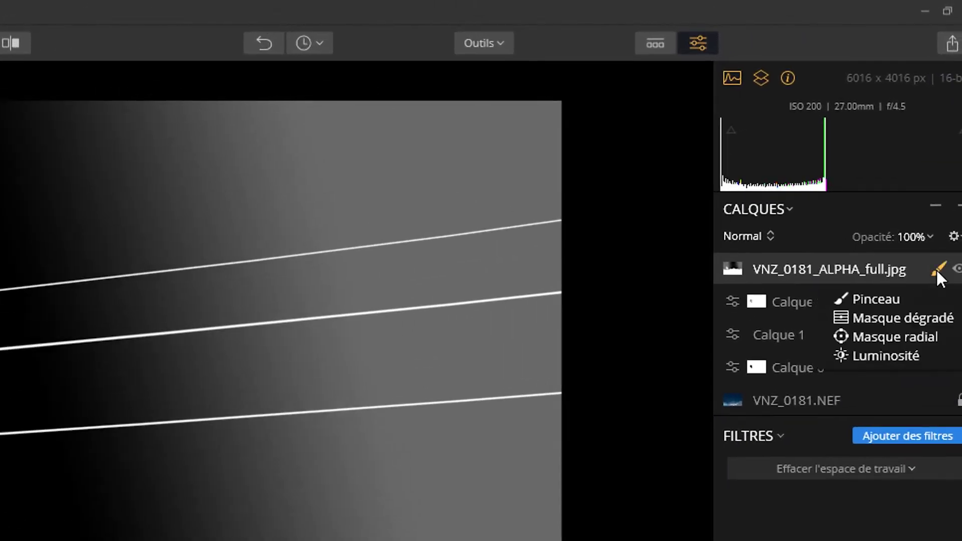
click(912, 357)
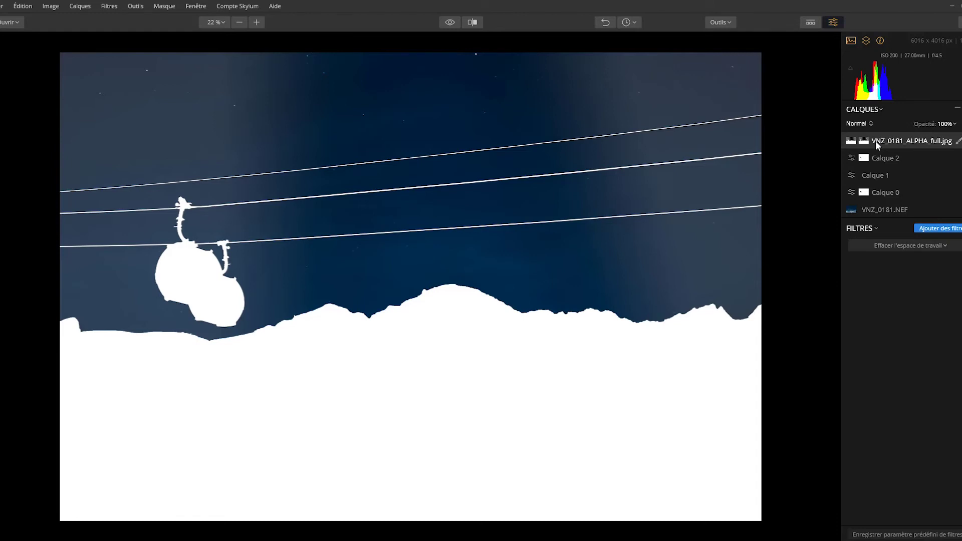
Invert and copy the ALPHA layer's mask, then delete the VNZ_0181_ALPHA_full.jpg layer
right_click(901, 137)
mouse_move(681, 341)
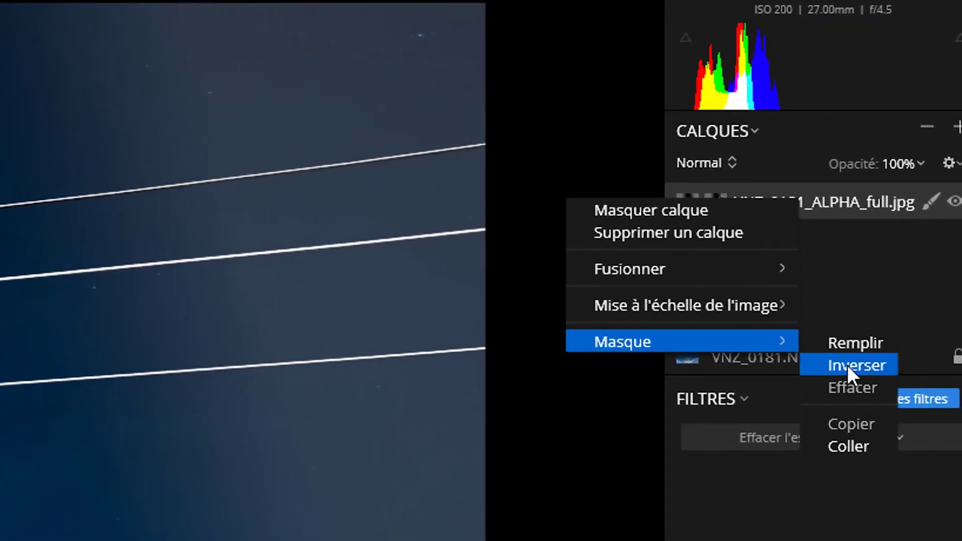
click(845, 364)
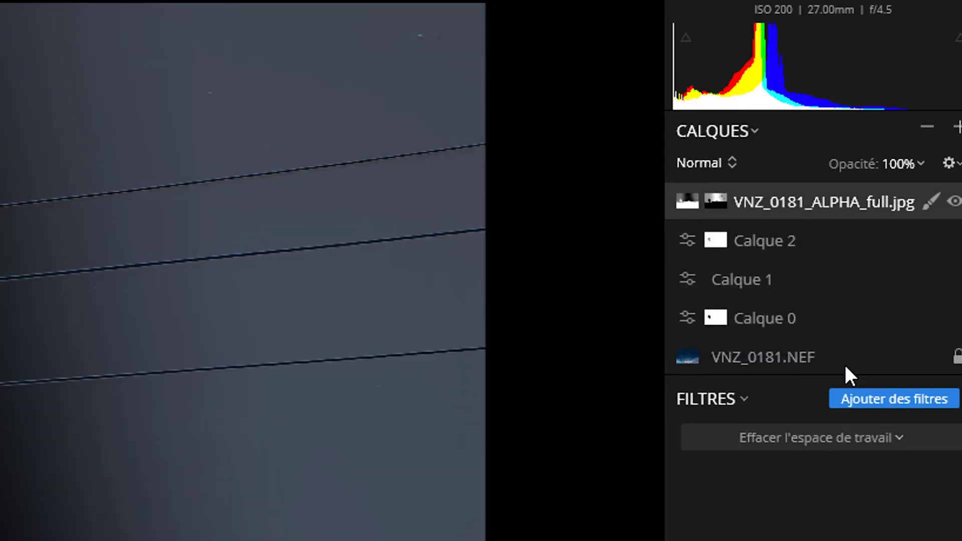
right_click(760, 200)
mouse_move(582, 345)
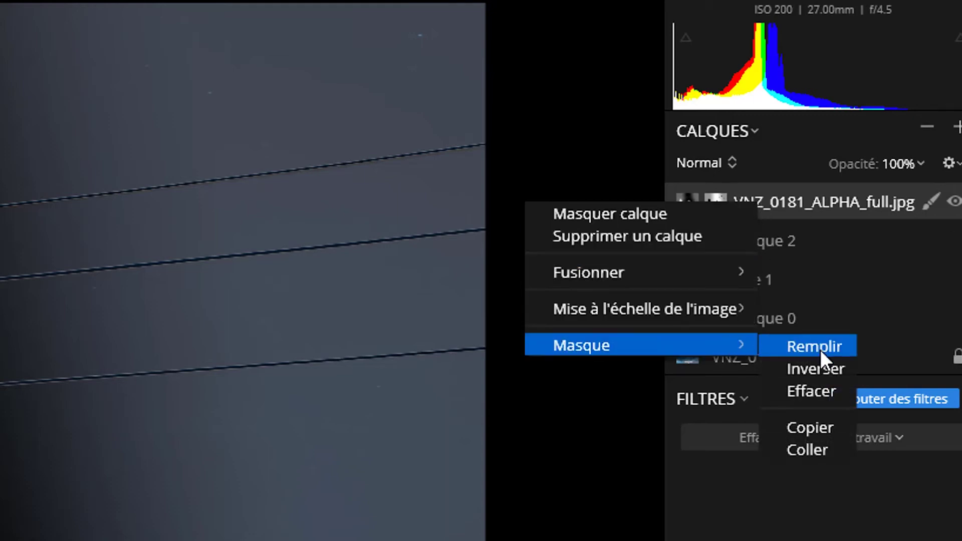
click(817, 426)
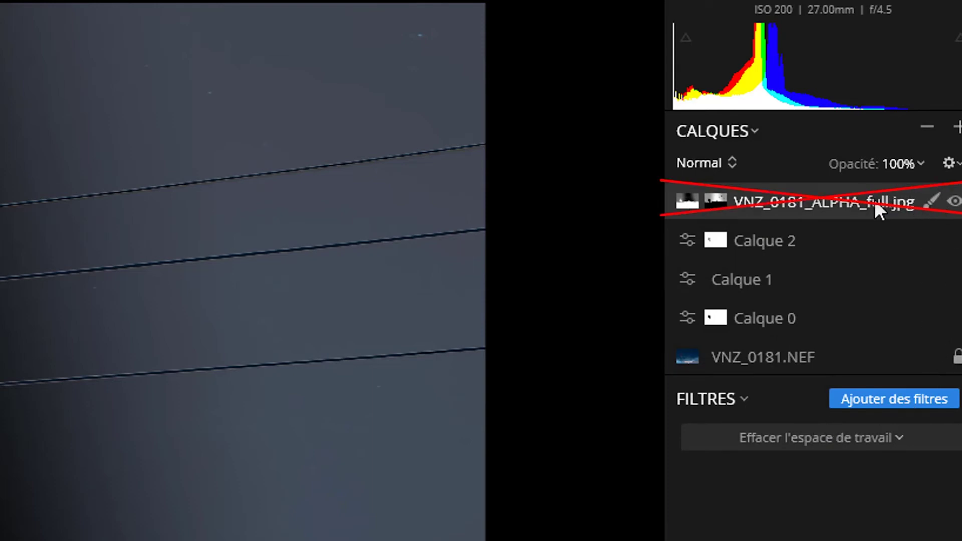
right_click(834, 200)
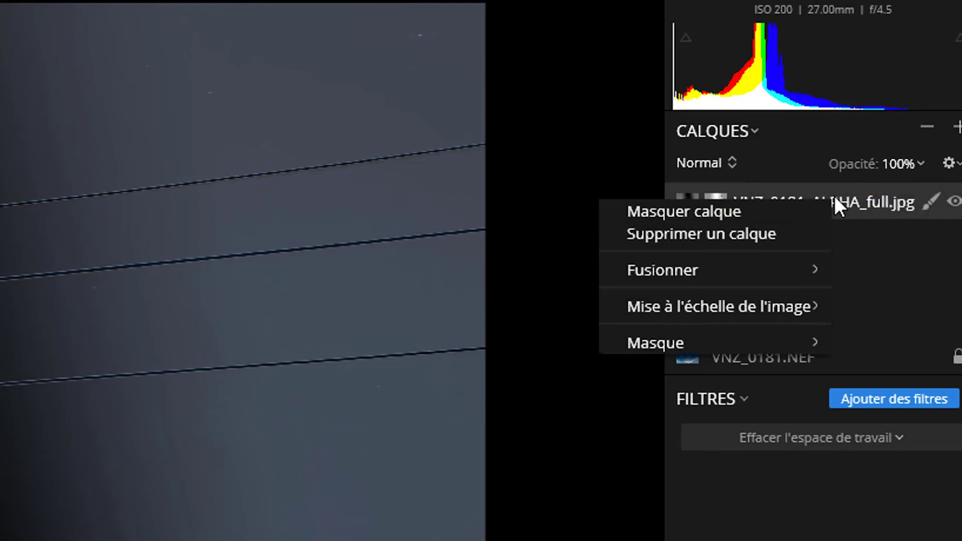
click(786, 232)
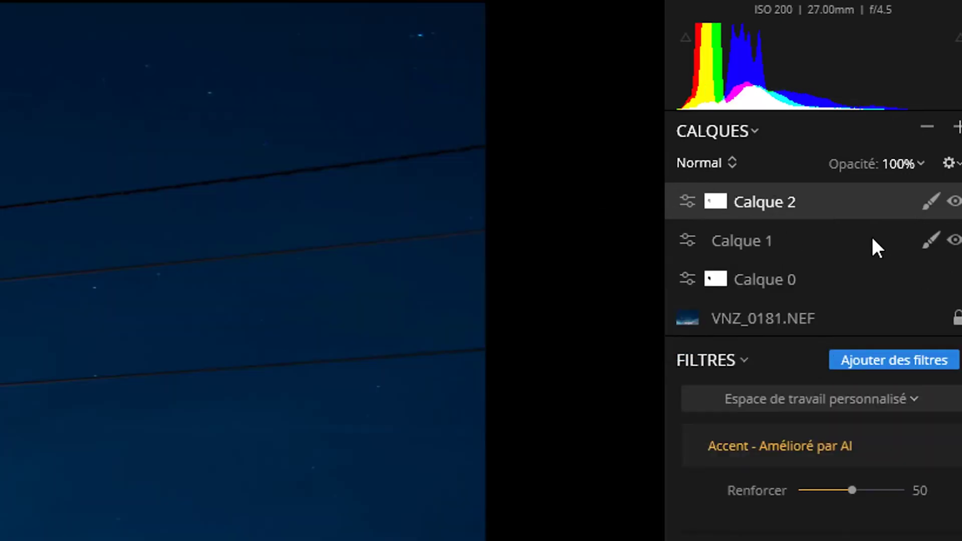
Add the sky-night Milky Way star image as a new layer and paste the copied mask onto it
click(958, 128)
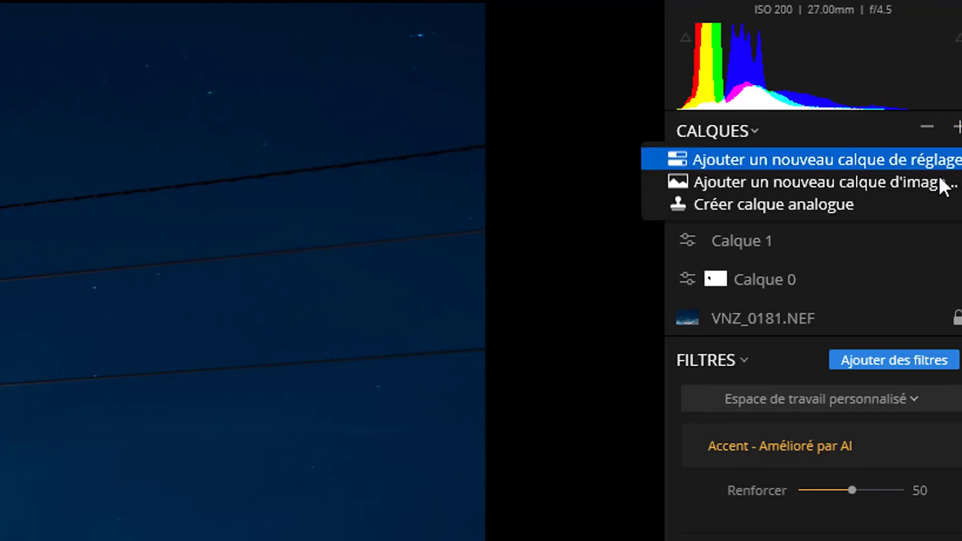
click(937, 161)
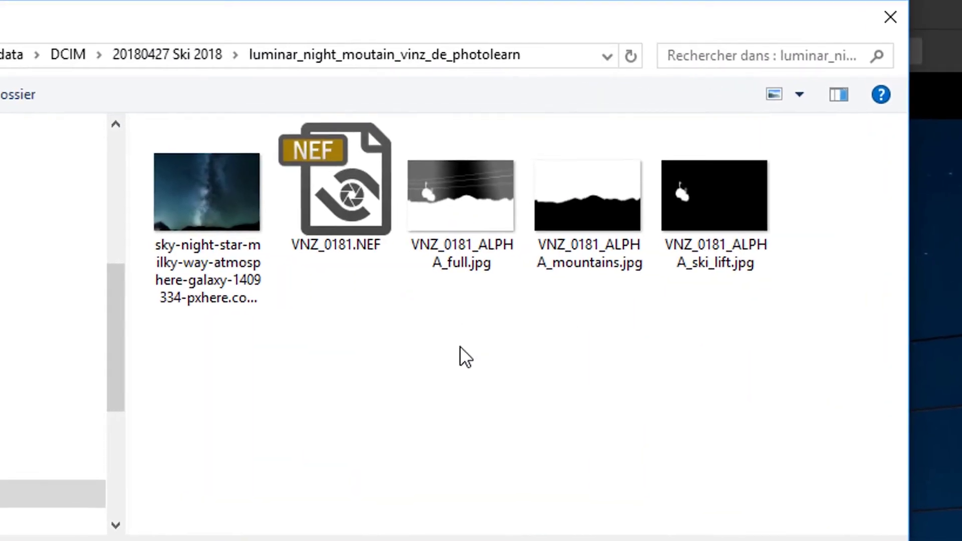
double_click(216, 189)
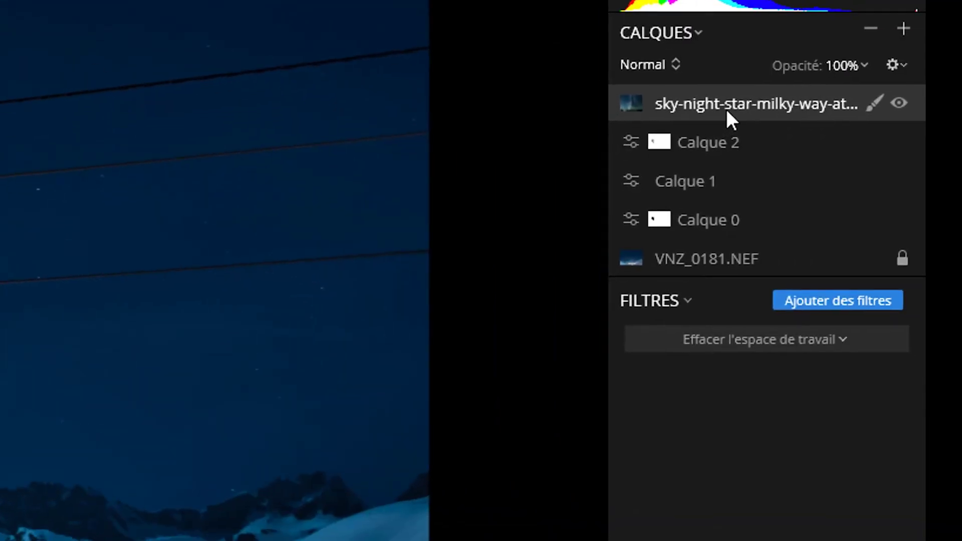
right_click(726, 108)
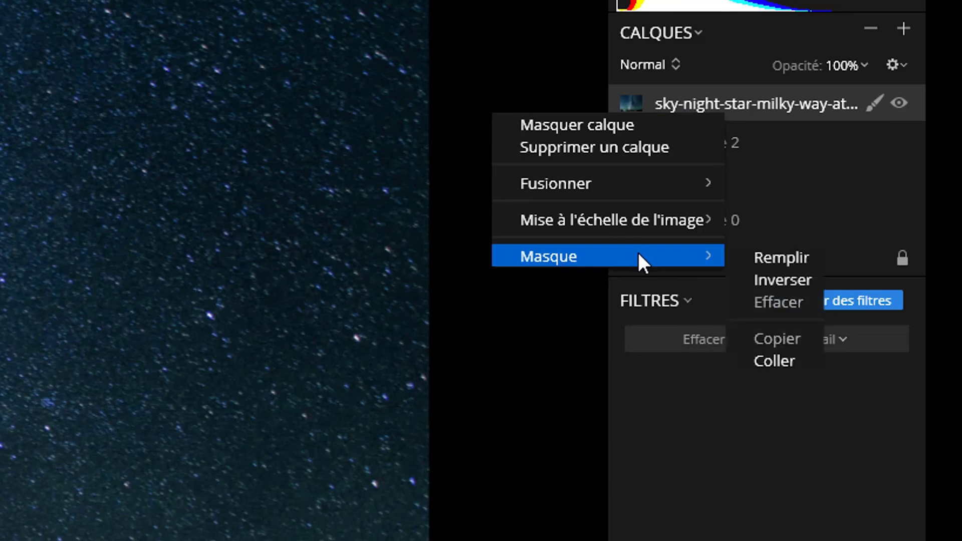
click(787, 358)
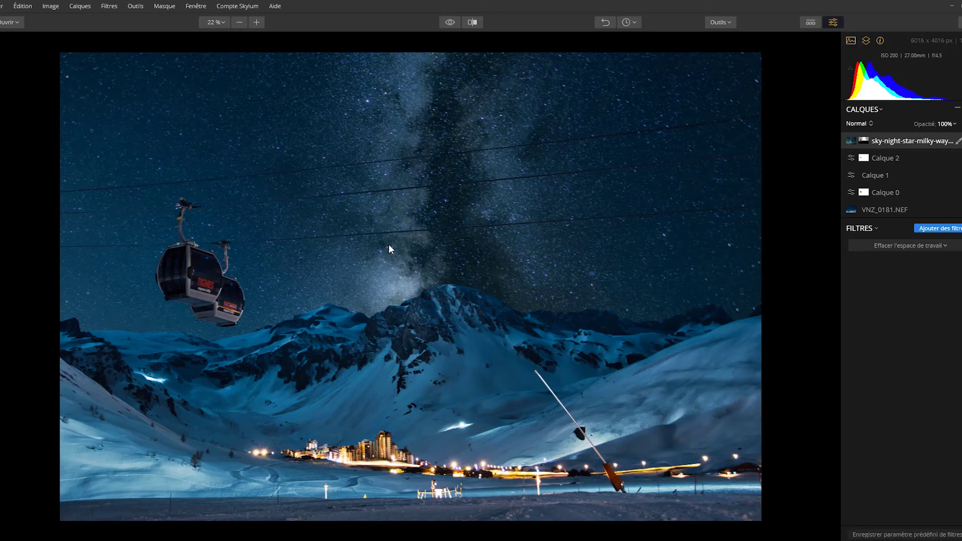
Inspect the mountain peak and gondolas, fit the photo to the view, and open the filter catalog
scroll(389, 246, up, 2)
scroll(389, 245, up, 2)
scroll(388, 243, up, 2)
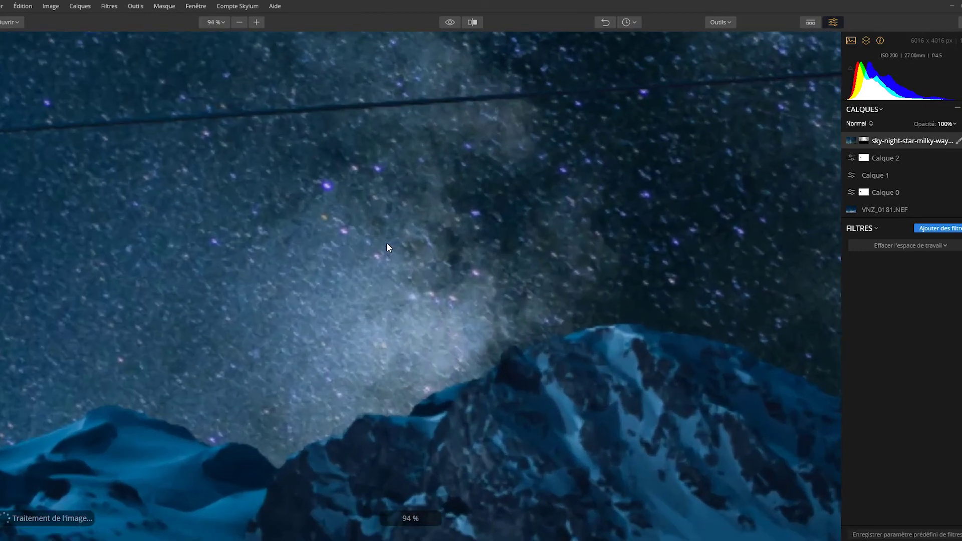
scroll(385, 221, up, 3)
scroll(382, 182, down, 5)
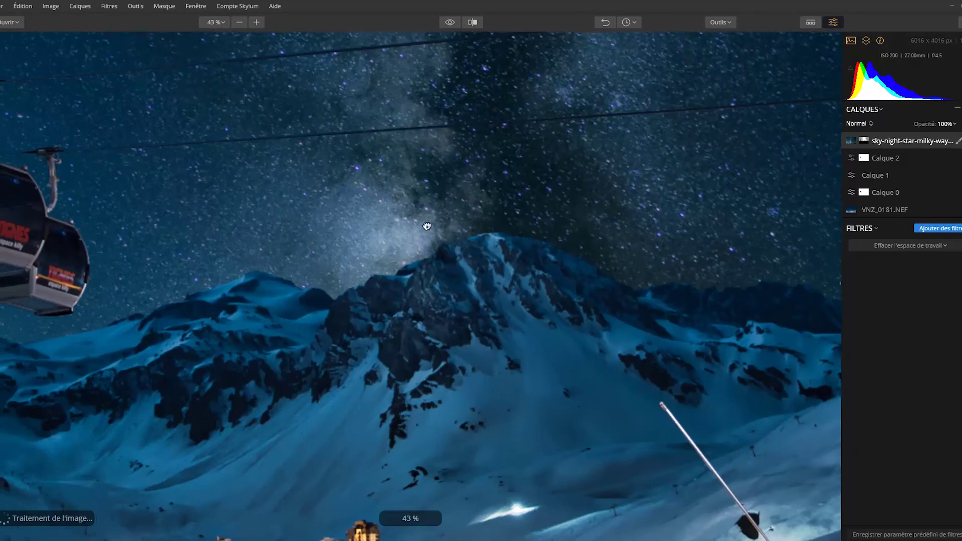
drag(382, 186, 468, 254)
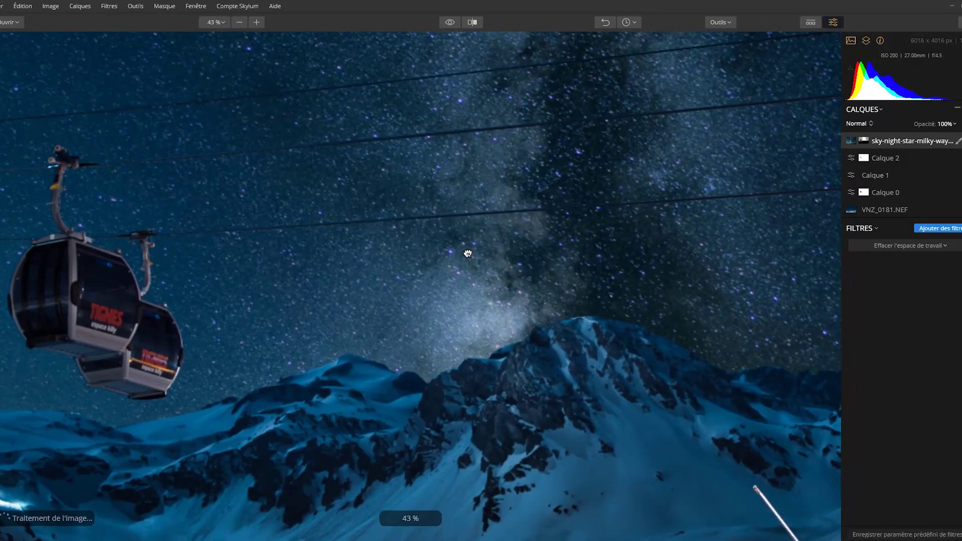
click(958, 142)
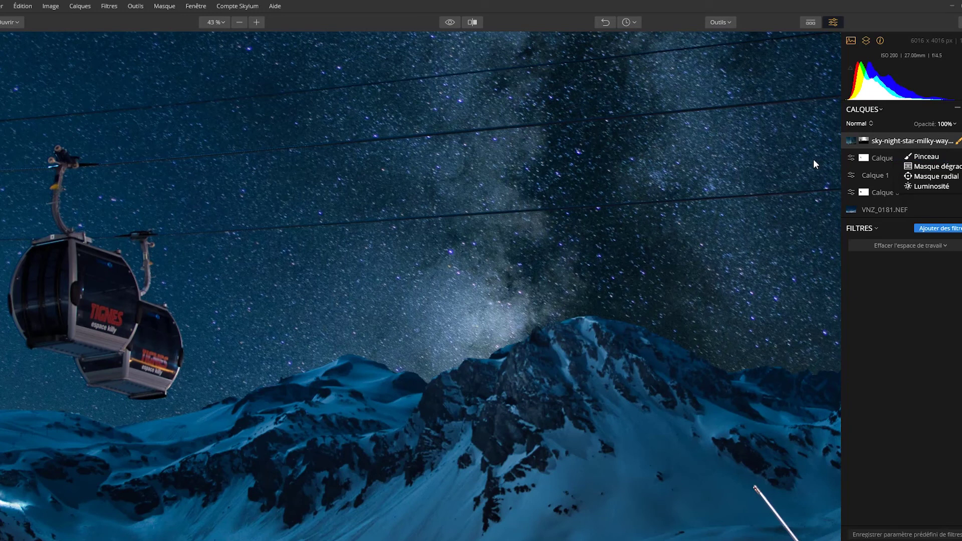
click(452, 236)
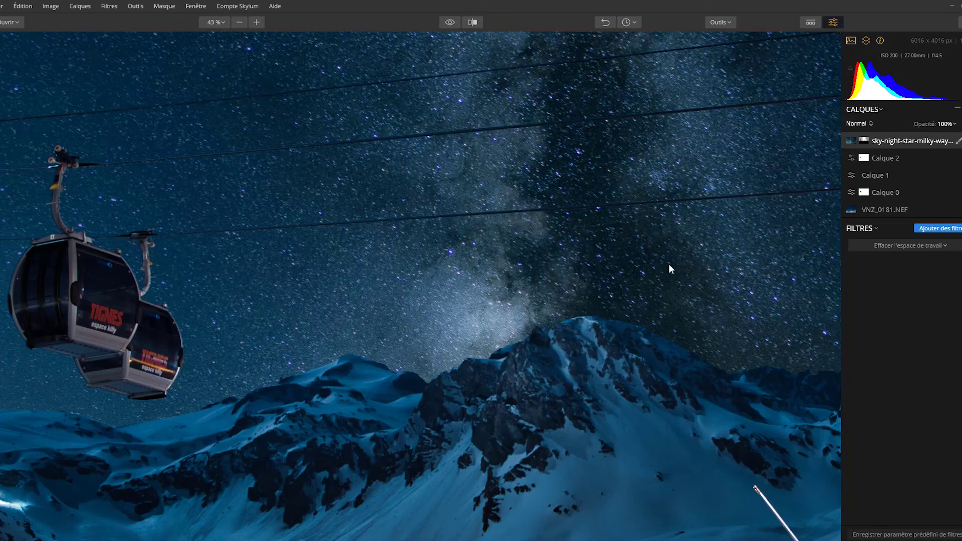
key(ctrl+0)
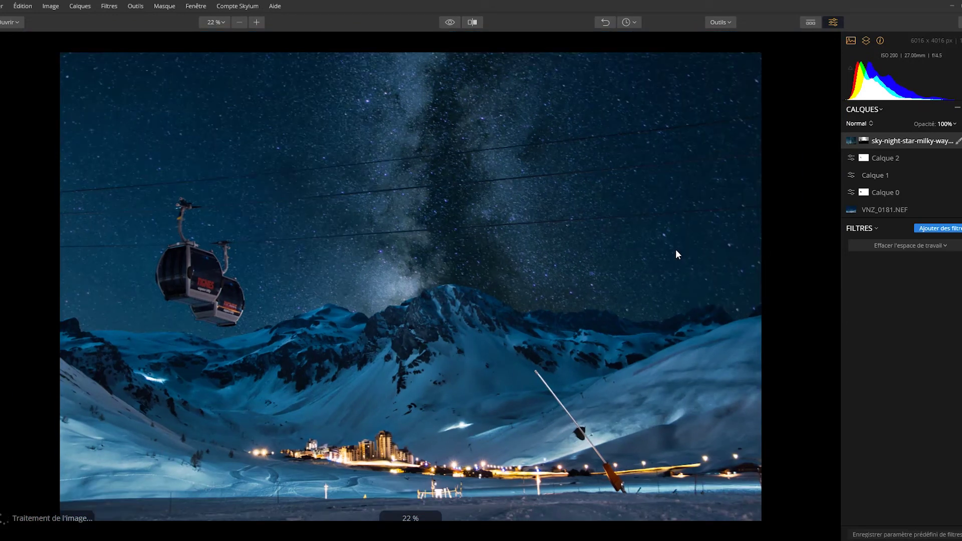
click(952, 229)
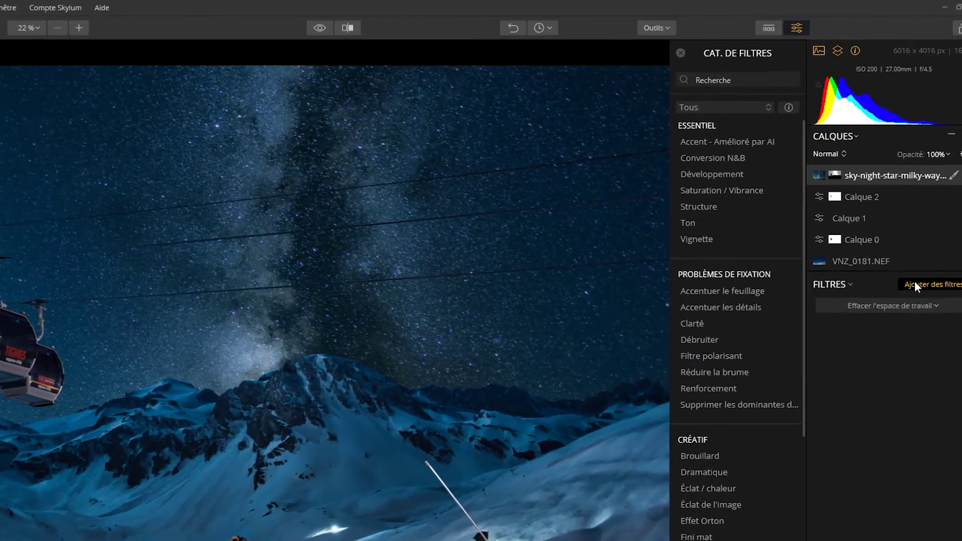
Blend the Milky Way layer in Écran mode and add a Développement filter to it
click(802, 197)
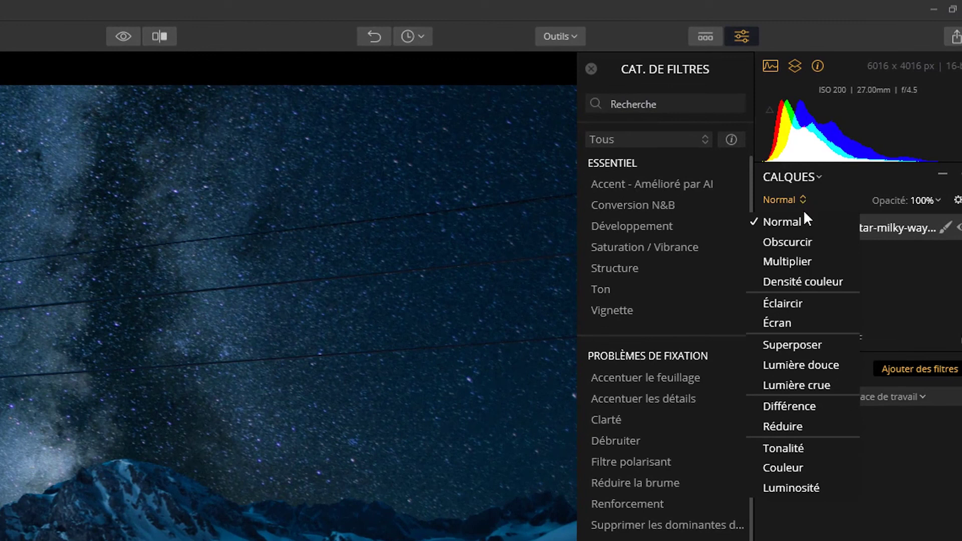
click(800, 321)
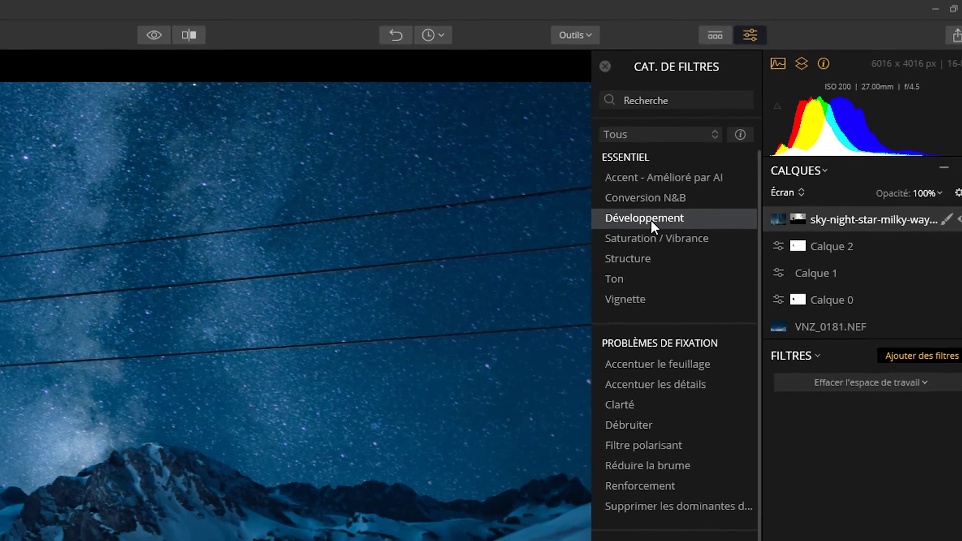
click(651, 218)
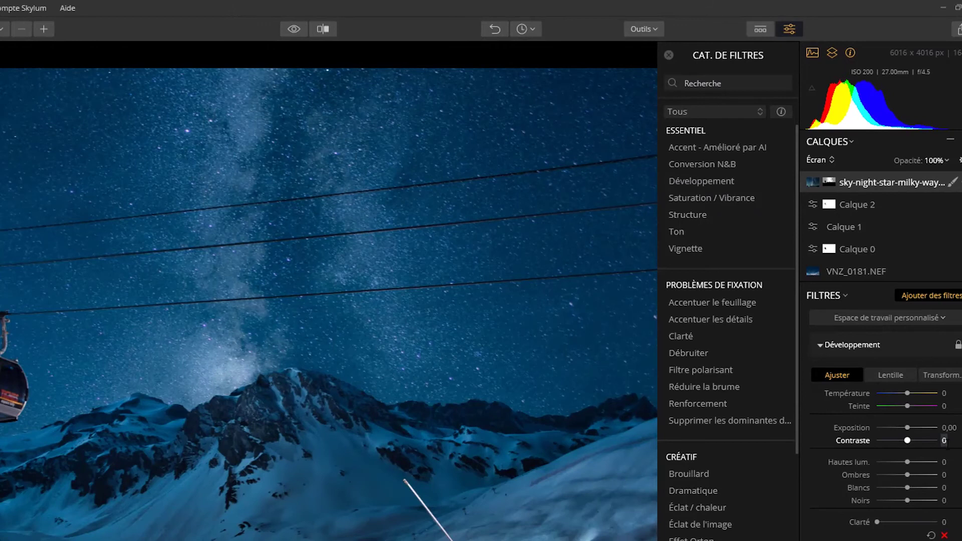
Set Hautes lum. 40, Ombres 47, Blancs 11, Noirs -100 and Clarté 100, trying and resetting exposure
click(944, 462)
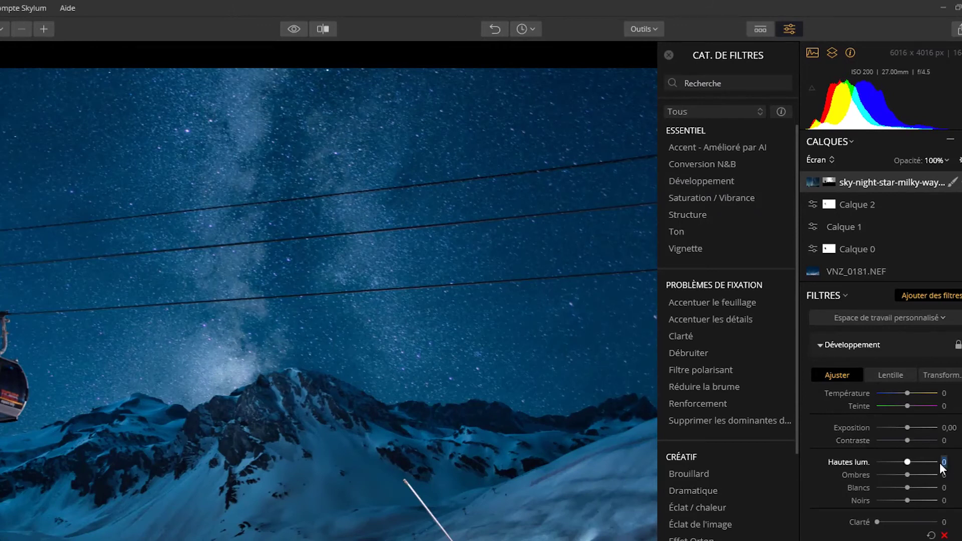
text(40)
key(Tab)
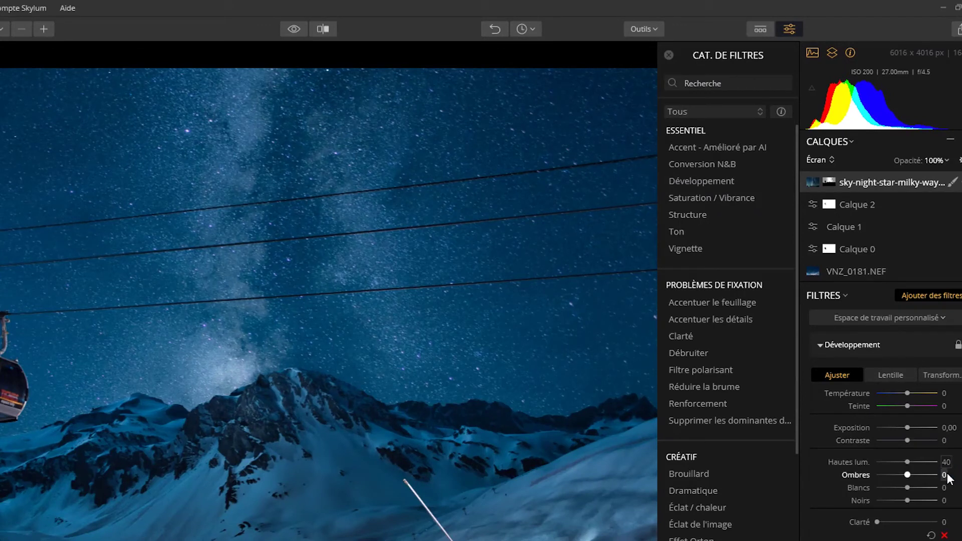
text(47)
key(Tab)
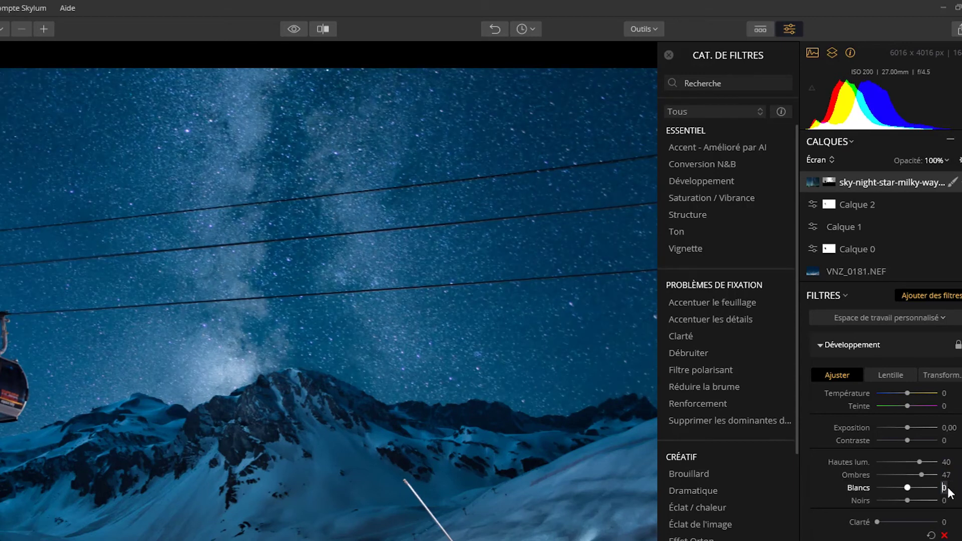
text(11)
drag(908, 500, 870, 503)
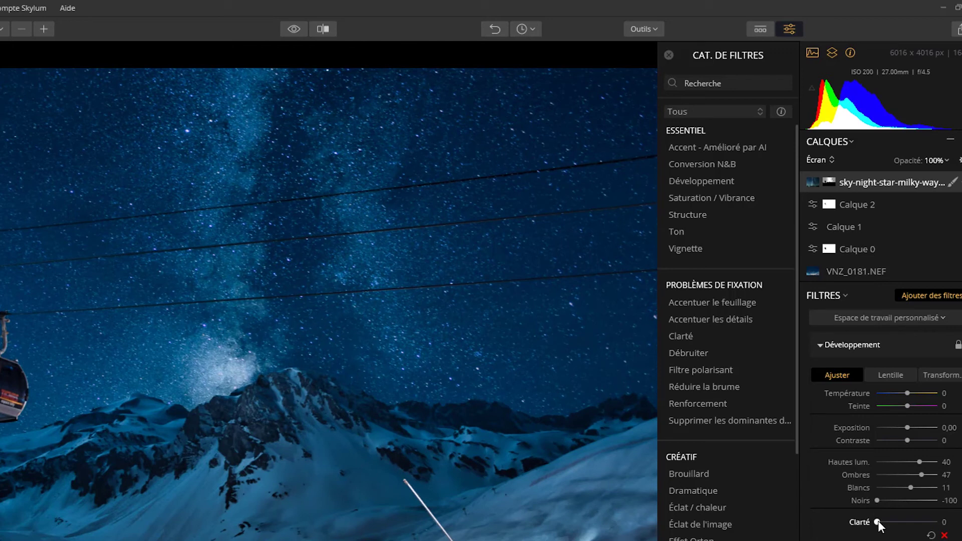
drag(878, 521, 940, 527)
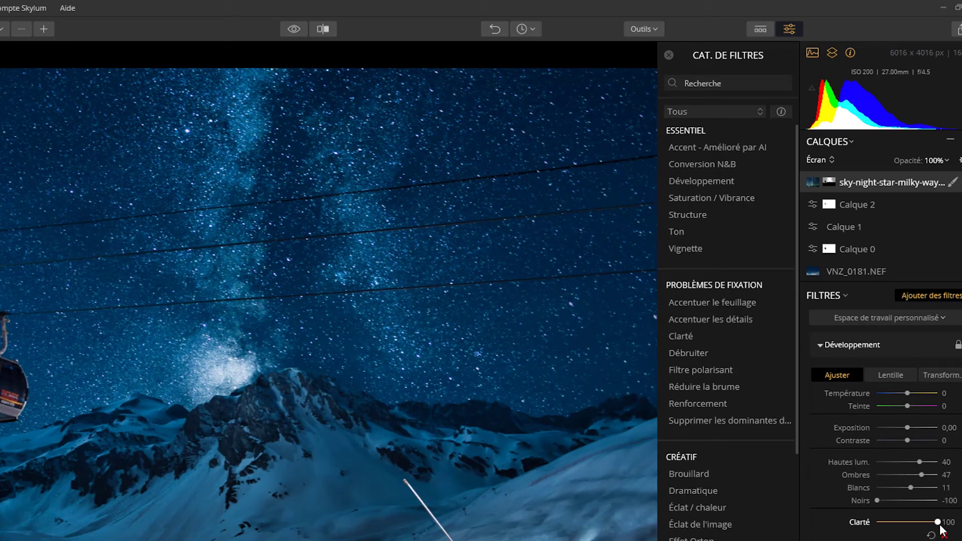
drag(908, 427, 904, 426)
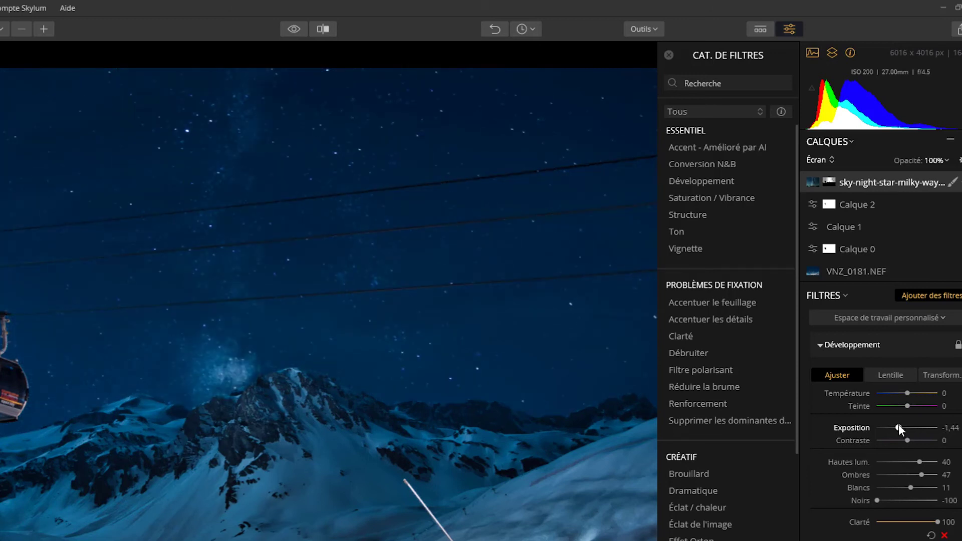
double_click(904, 423)
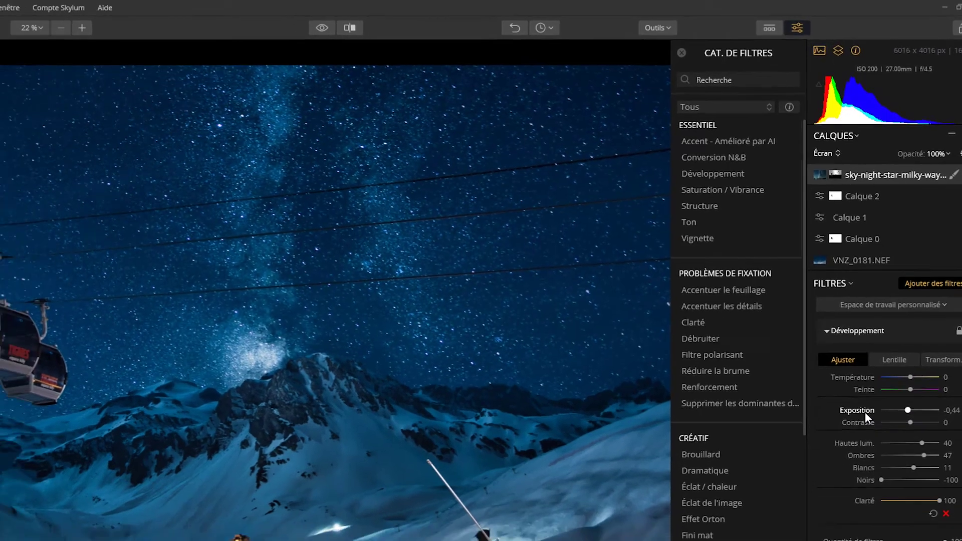
Add Accentuer les détails with Petits -100, Moyen -42, Grand format -100, then add Débruiter
scroll(214, 317, up, 5)
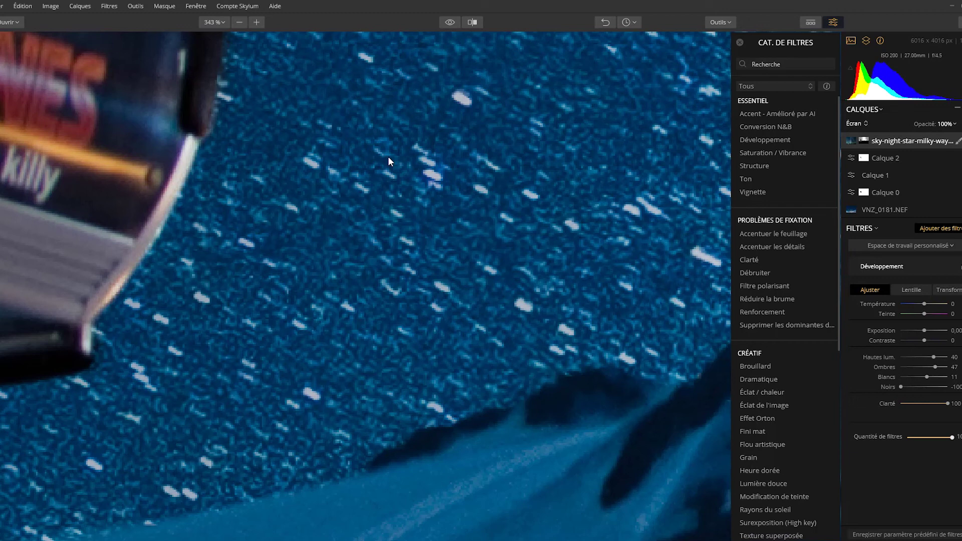
drag(840, 288, 840, 308)
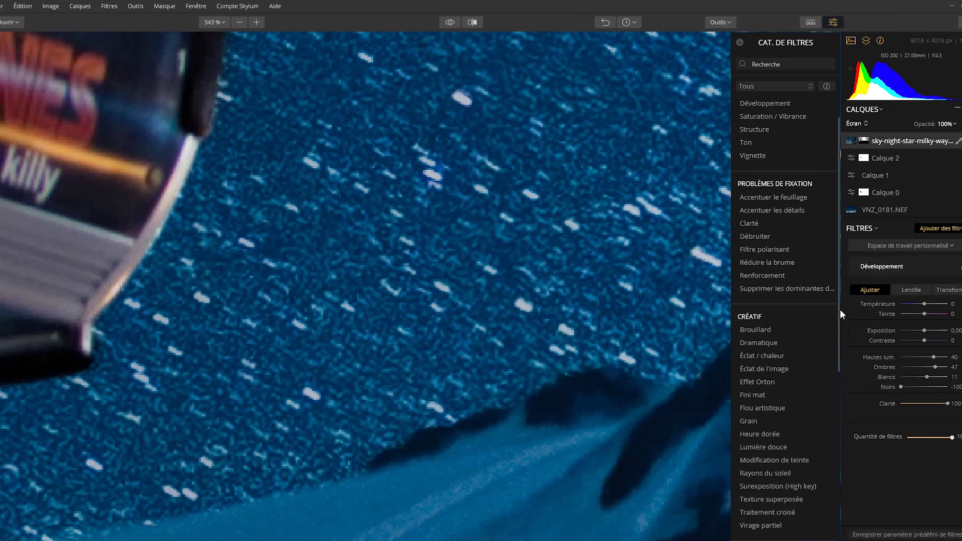
click(790, 210)
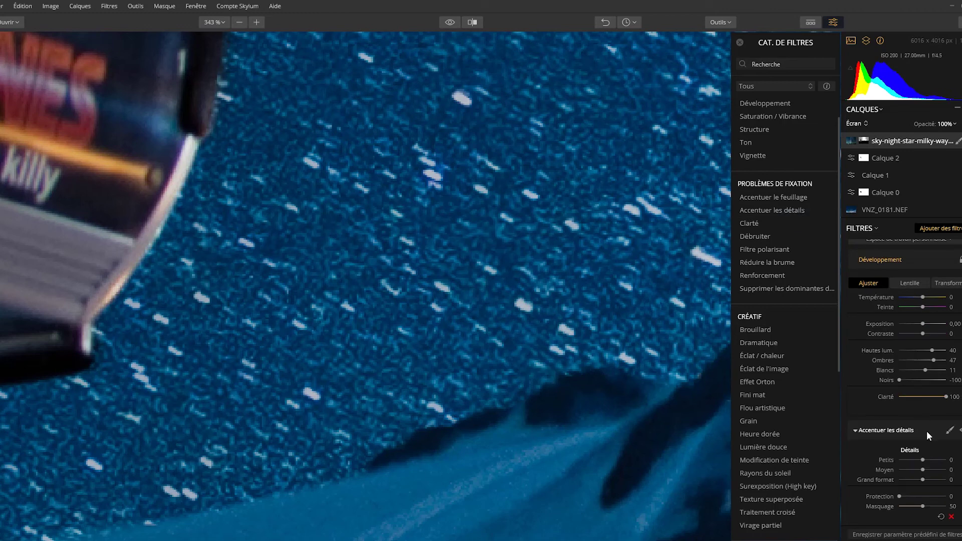
drag(925, 459, 899, 462)
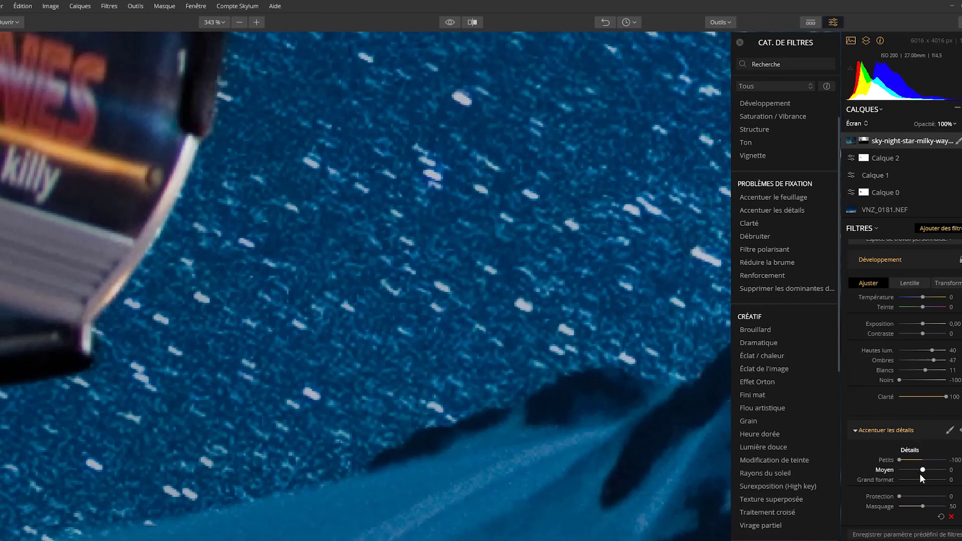
drag(923, 470, 914, 469)
drag(922, 480, 899, 479)
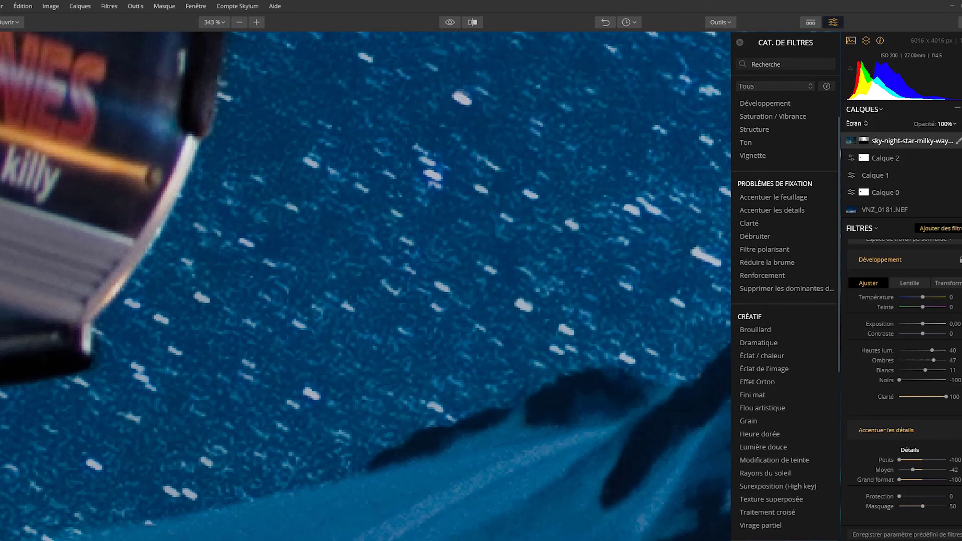
scroll(912, 459, down, 1)
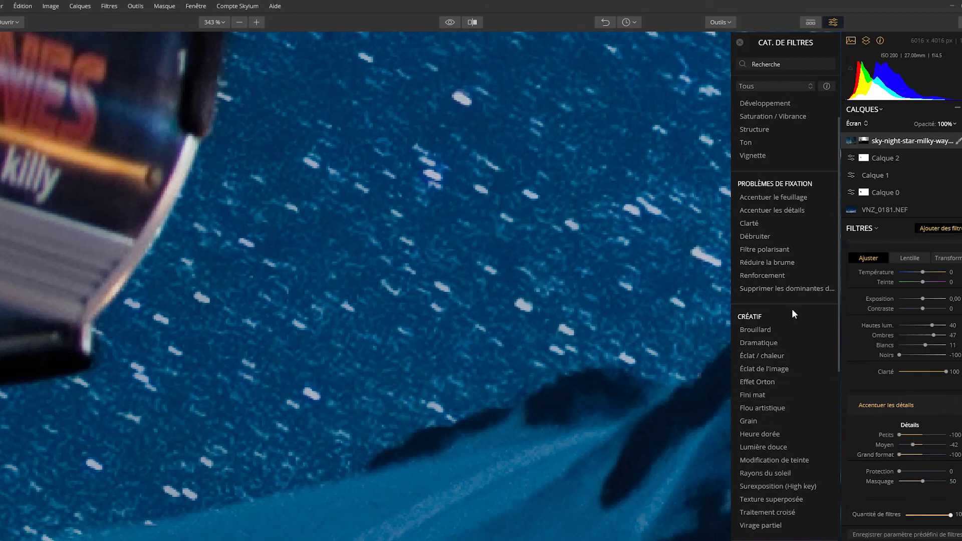
click(772, 235)
Set Débruiter Luminosité to 77 and toggle the detail and noise filters to compare
mouse_move(900, 479)
mouse_down()
mouse_move(937, 479)
mouse_move(923, 490)
mouse_up()
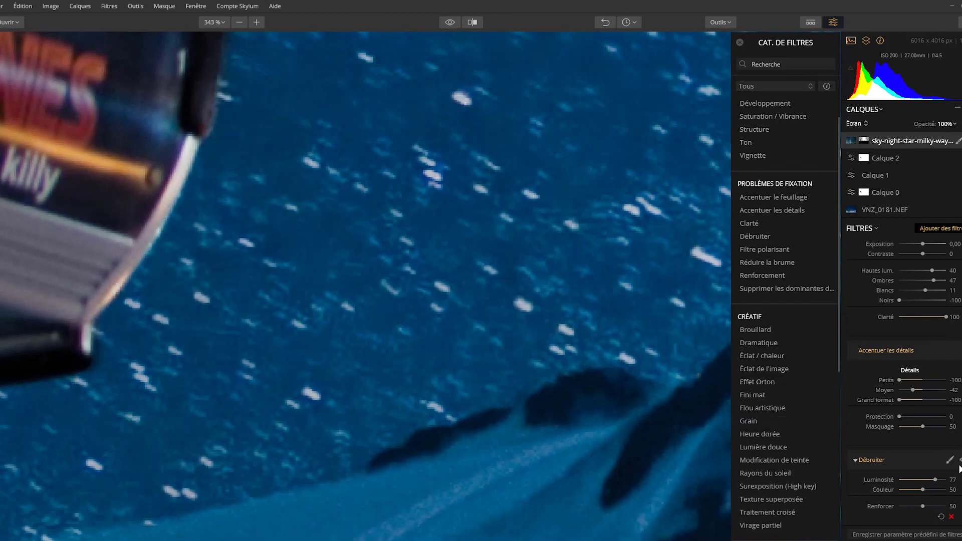
click(960, 460)
click(961, 350)
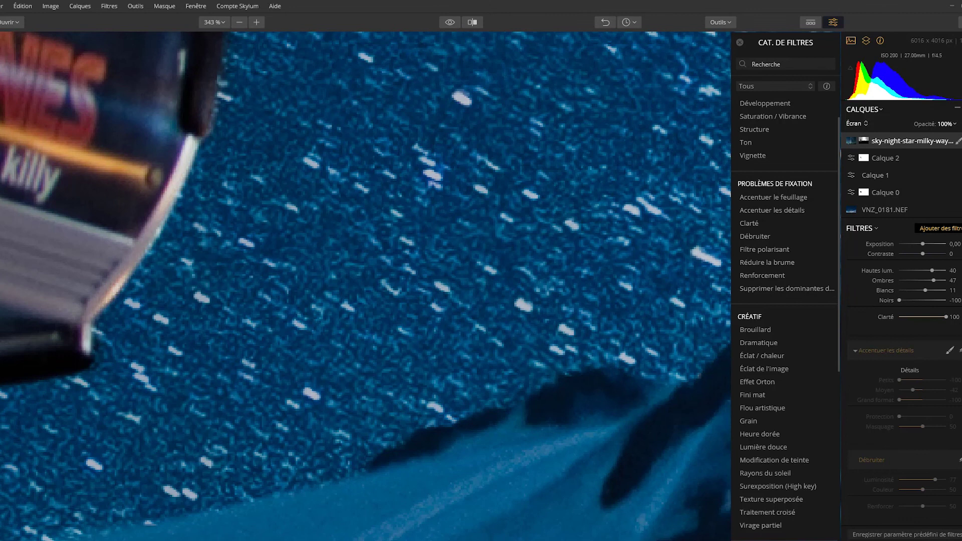
click(960, 460)
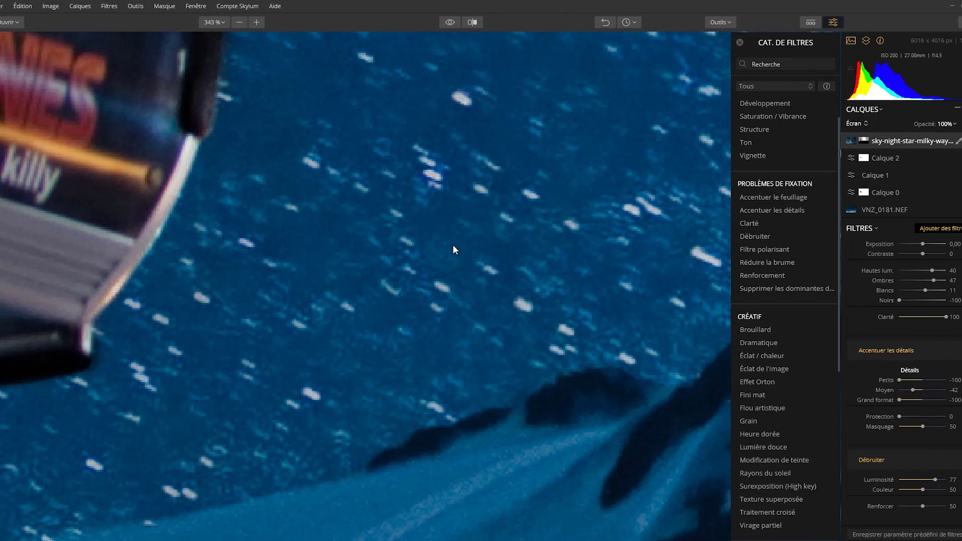
Pan across the starry sky, zoom out to the whole photo, and show the original before view
drag(452, 244, 194, 331)
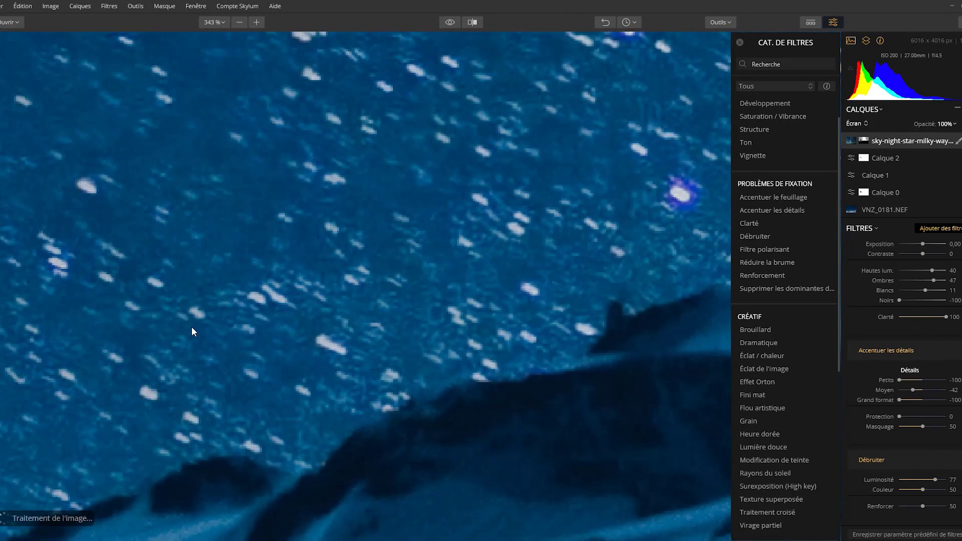
scroll(191, 326, down, 1)
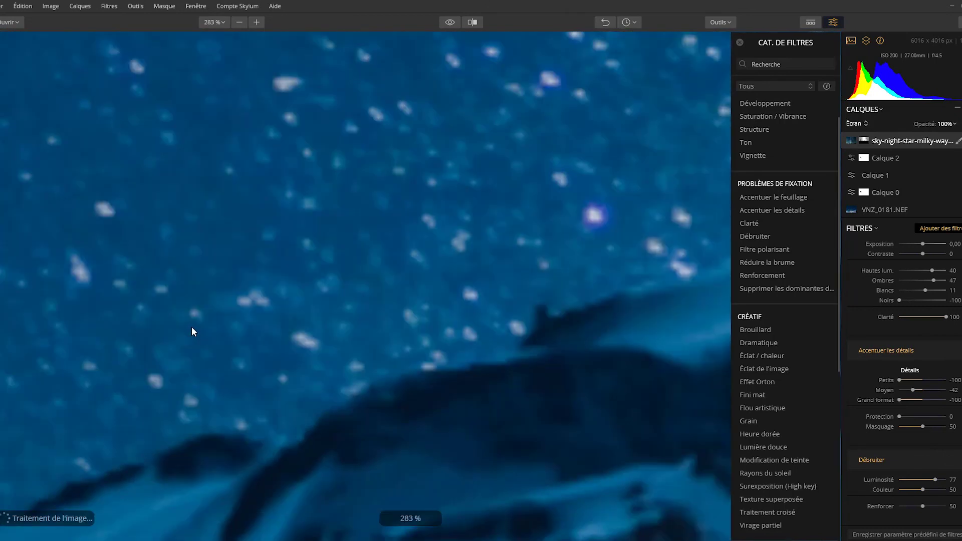
scroll(192, 328, down, 1)
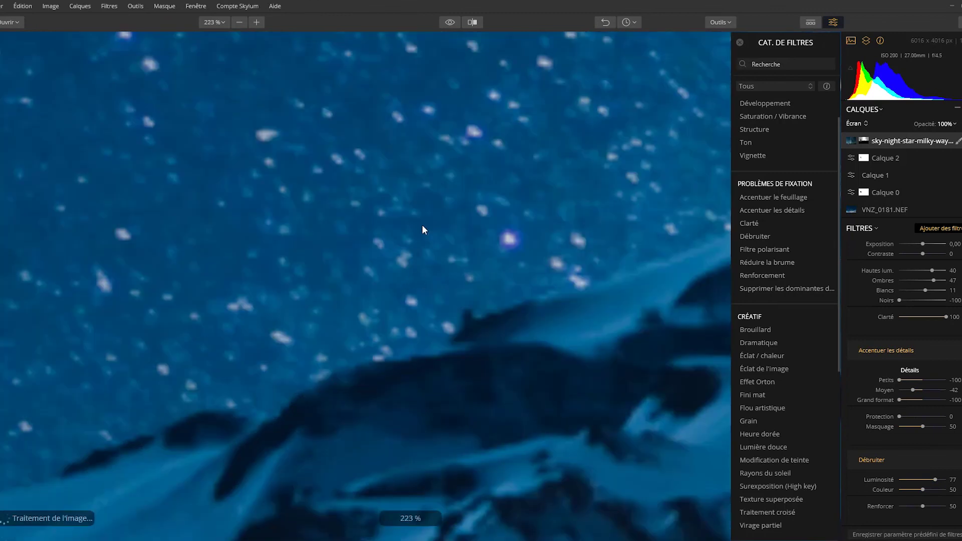
scroll(422, 229, up, 3)
scroll(407, 330, up, 3)
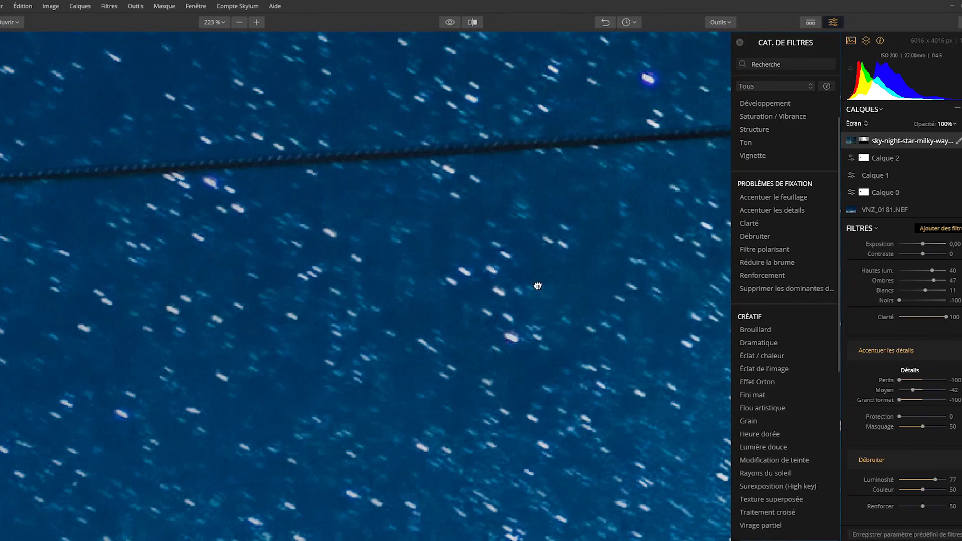
drag(537, 285, 174, 317)
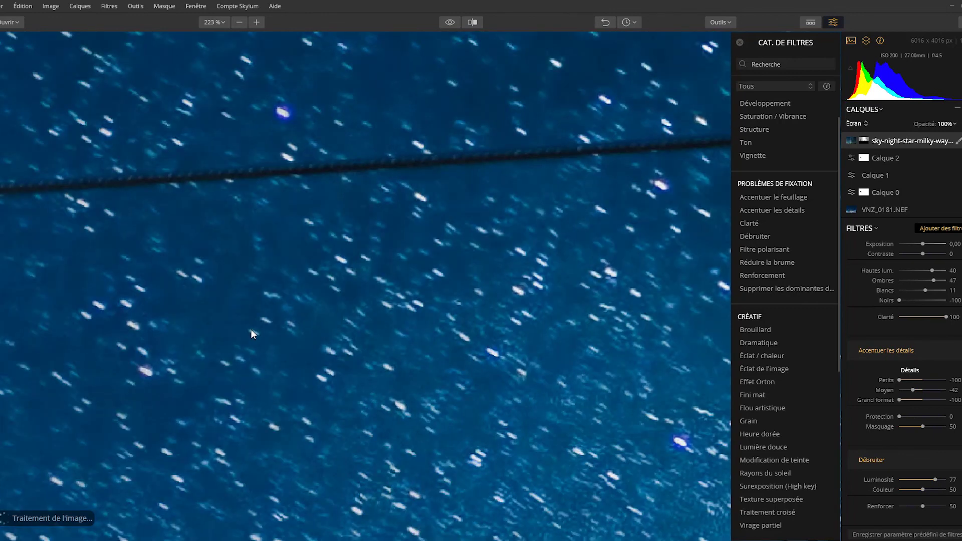
scroll(250, 330, down, 2)
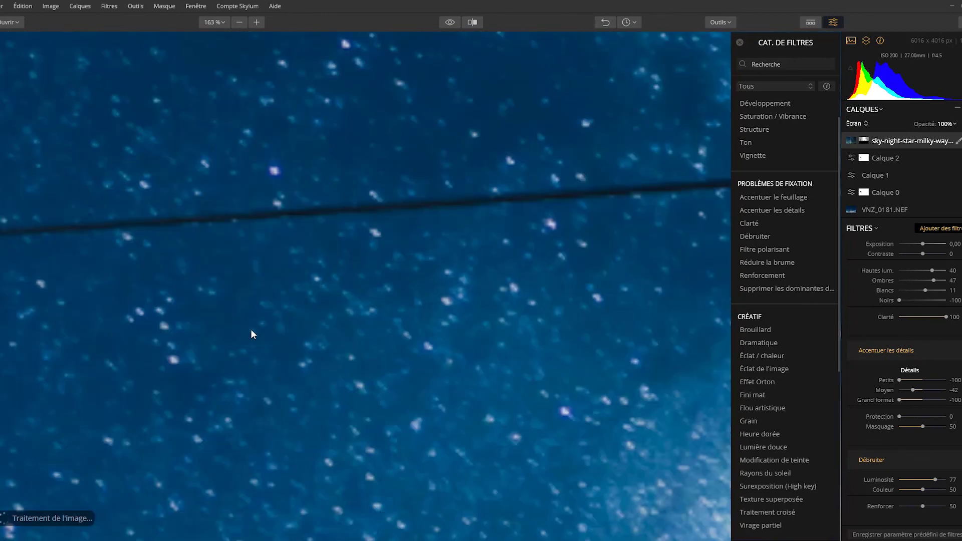
scroll(251, 328, down, 5)
scroll(251, 328, down, 2)
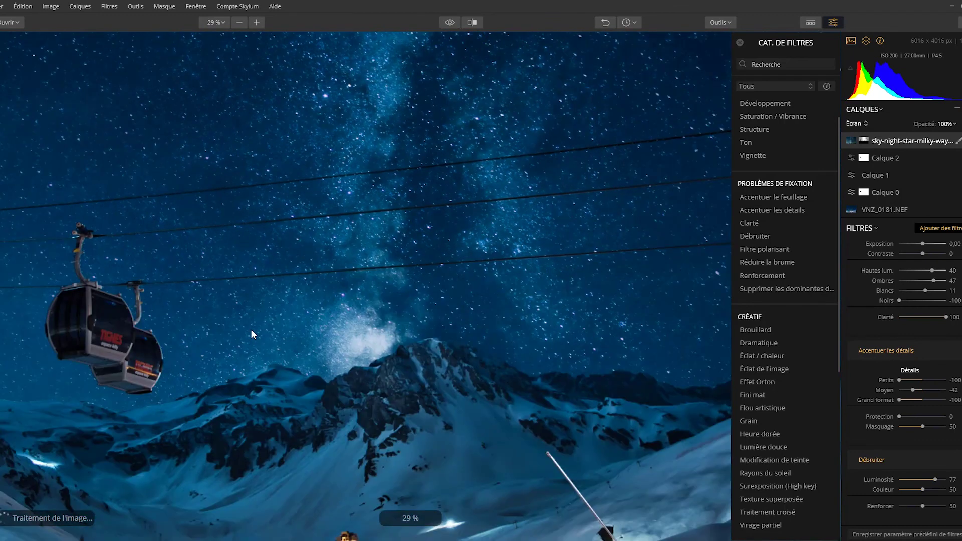
scroll(250, 329, down, 1)
click(451, 23)
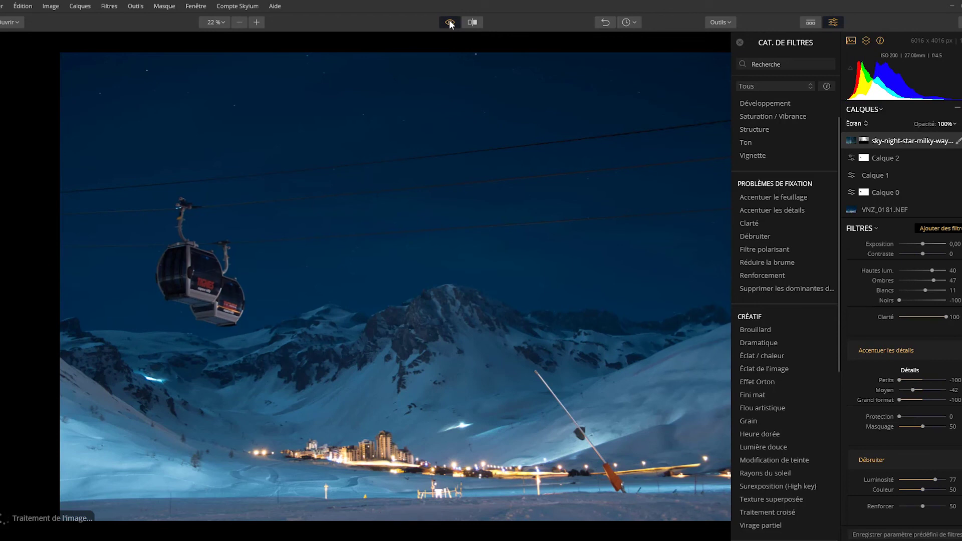
Toggle between original and edited versions, ending on the Milky Way composite, and close the filter catalogue
click(450, 23)
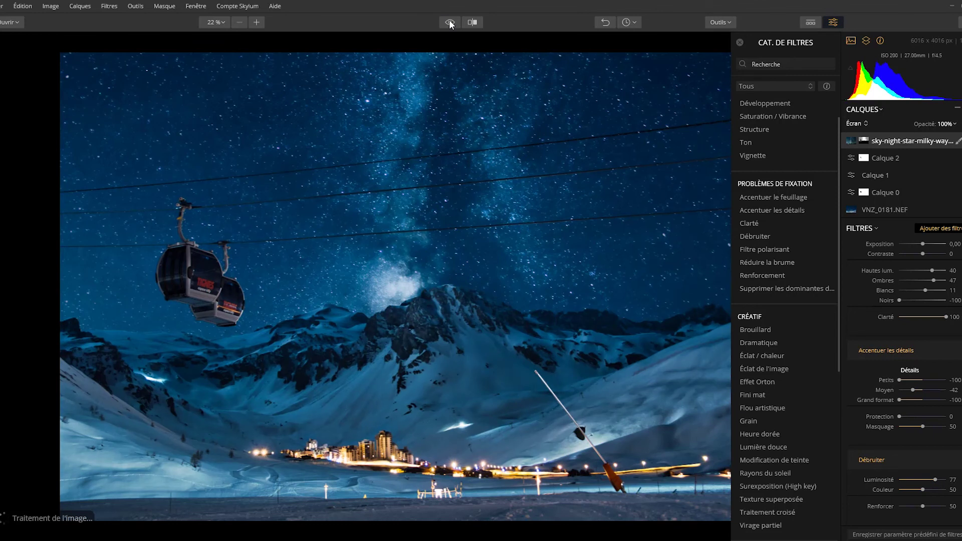
click(451, 23)
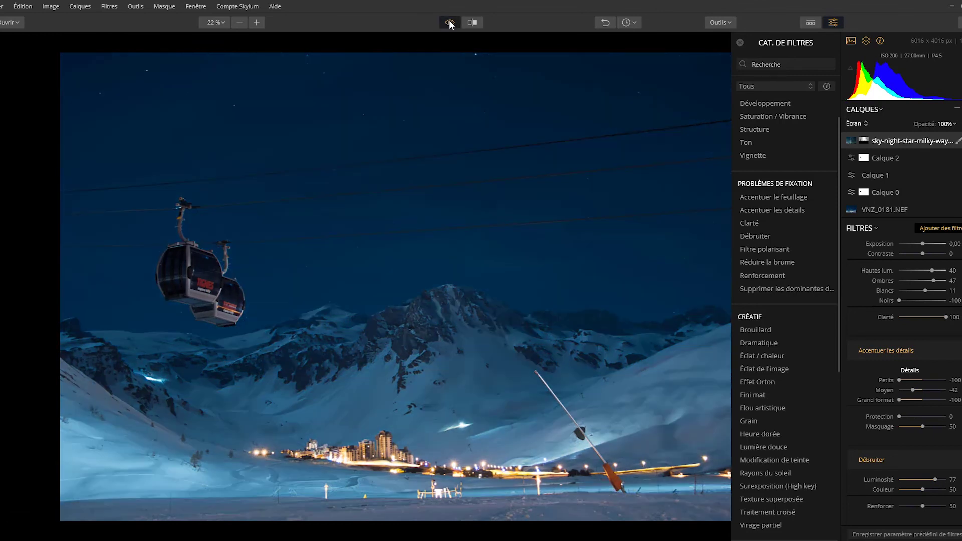
click(451, 23)
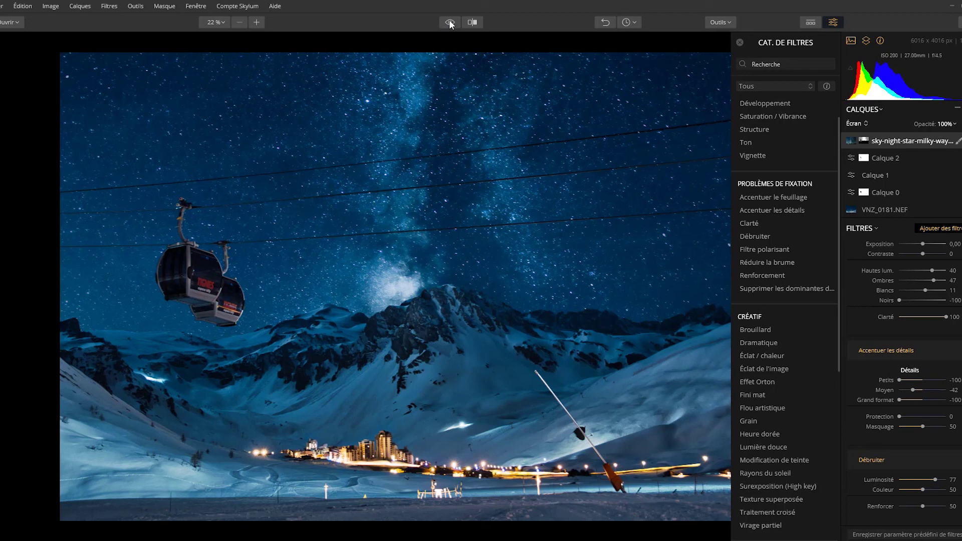
click(955, 231)
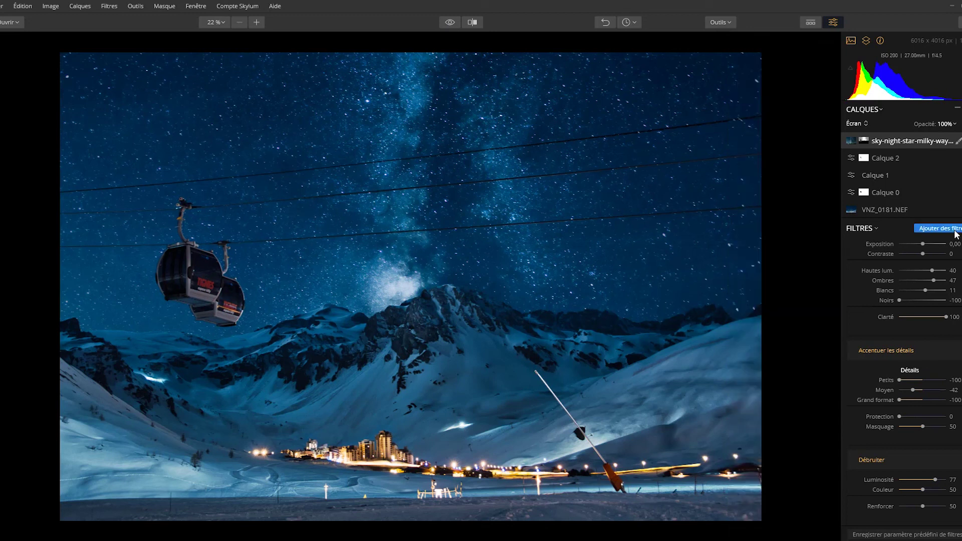